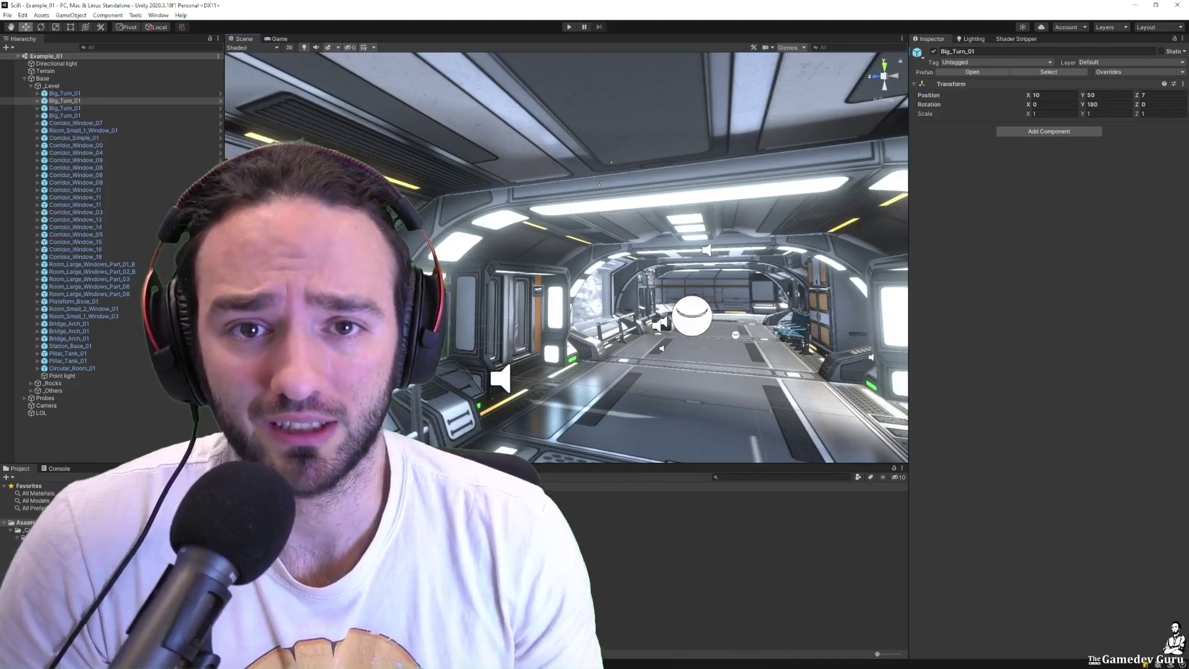
# Step: Examine the windowed double door and the seating corridor that lies behind it
pyautogui.press('w')
pyautogui.moveTo(461, 372)
pyautogui.mouseDown(button='right')
pyautogui.moveTo(449, 385)
pyautogui.moveTo(310, 372)
pyautogui.moveTo(462, 370)
pyautogui.mouseUp(button='right')
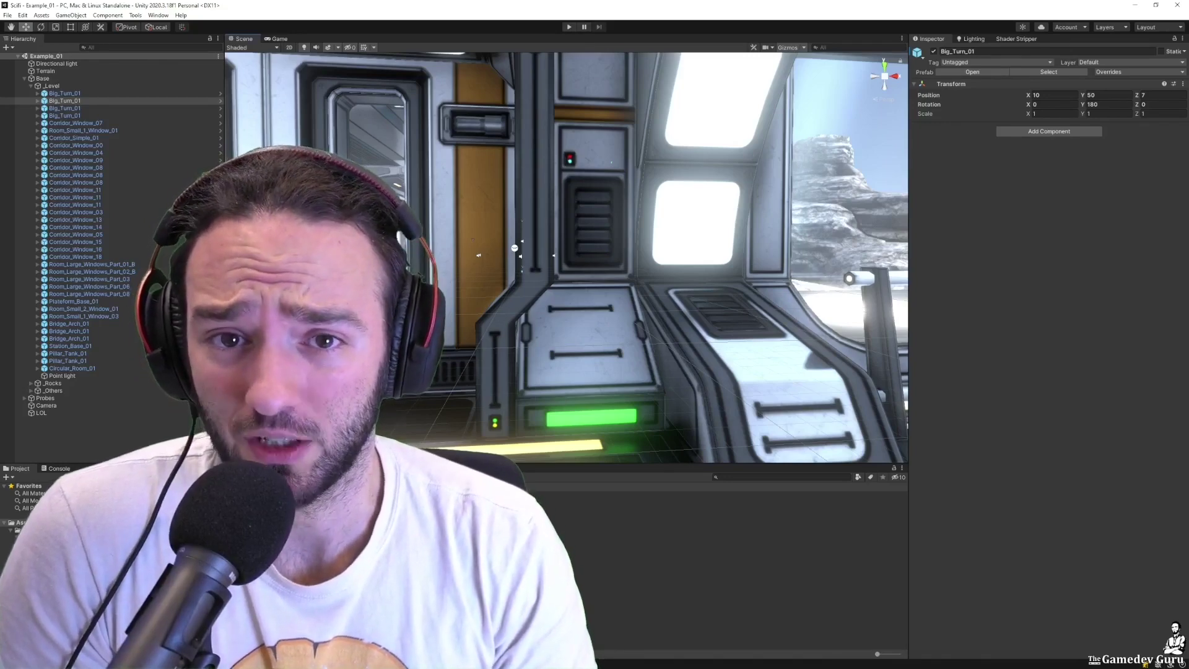
pyautogui.moveTo(567, 257); pyautogui.dragTo(353, 257, button='right')
pyautogui.press('s')
pyautogui.moveTo(611, 162); pyautogui.dragTo(611, 162, button='right')
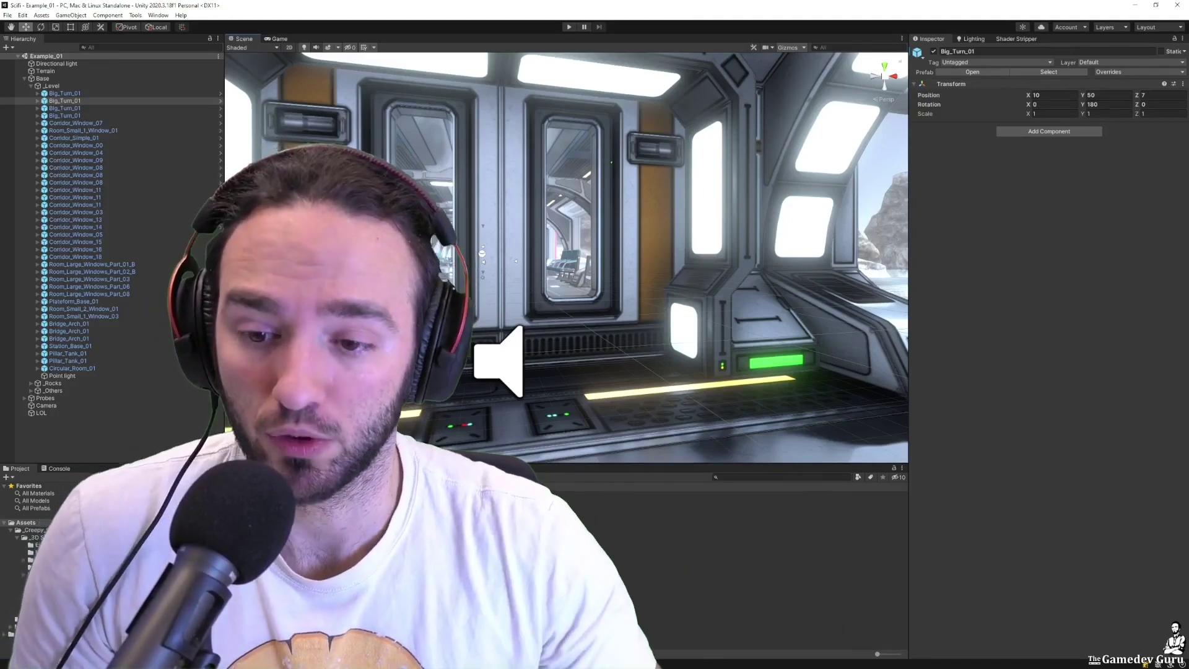
pyautogui.press('w')
pyautogui.moveTo(568, 276)
pyautogui.mouseDown(button='right')
pyautogui.moveTo(552, 268)
pyautogui.moveTo(558, 276)
pyautogui.mouseUp(button='right')
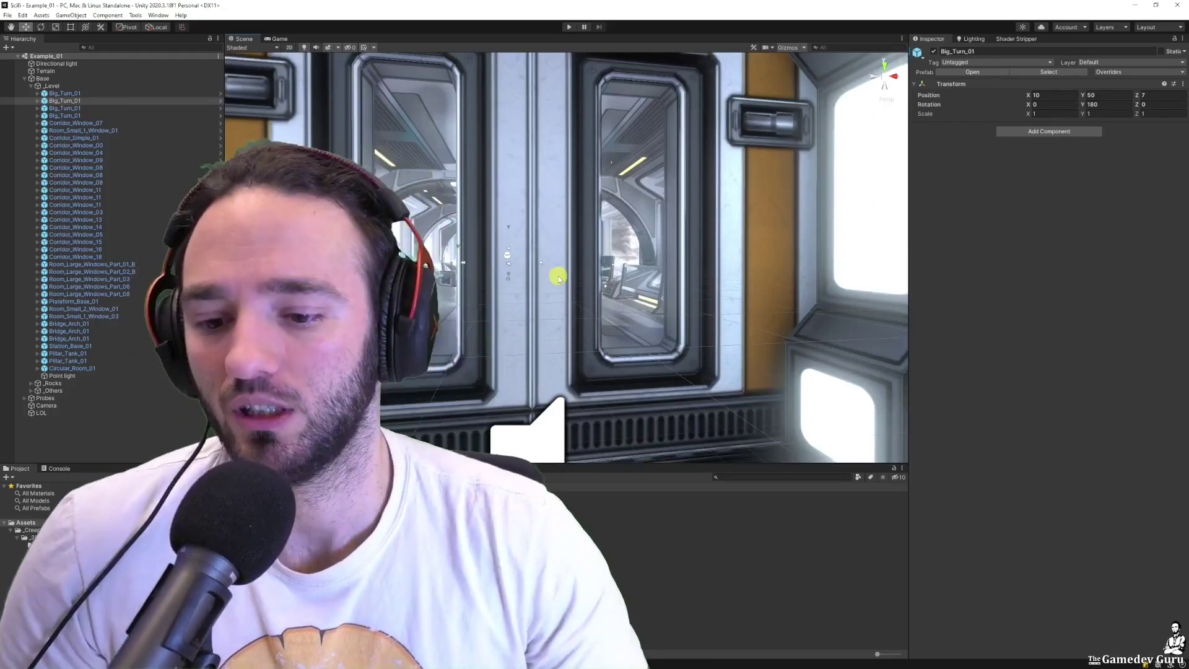
pyautogui.moveTo(558, 278); pyautogui.dragTo(579, 325, button='right')
pyautogui.press('w')
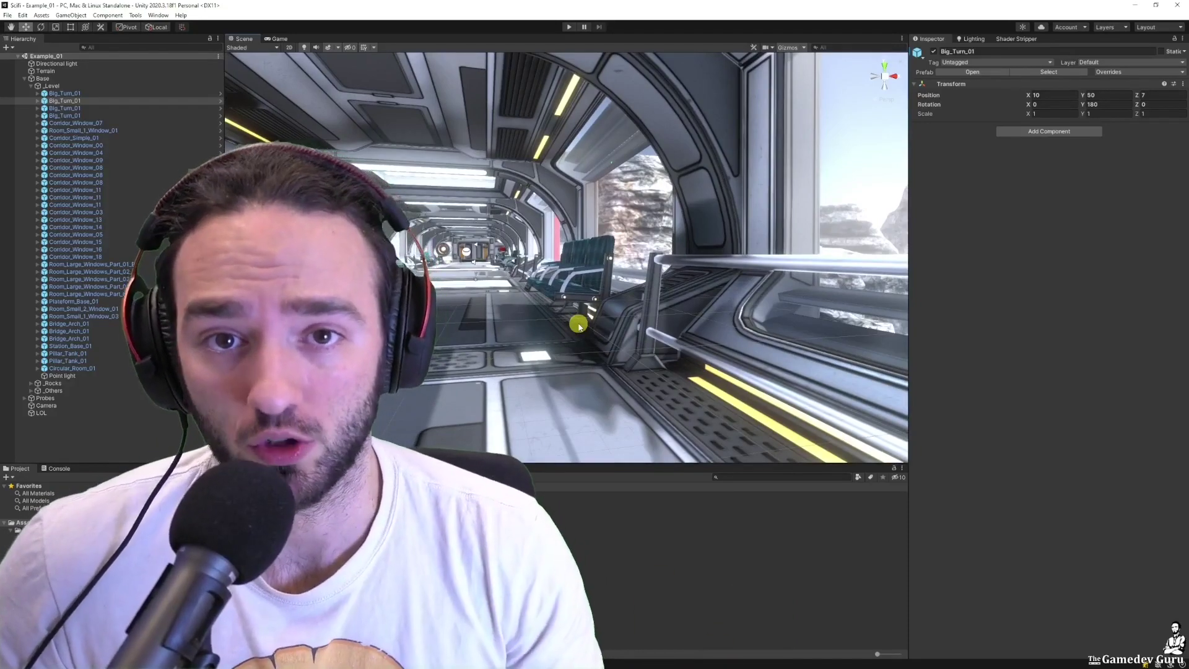
# Step: Compare the view from in front of the windowed door with the open corridor on its other side
pyautogui.moveTo(579, 325); pyautogui.dragTo(472, 340, button='right')
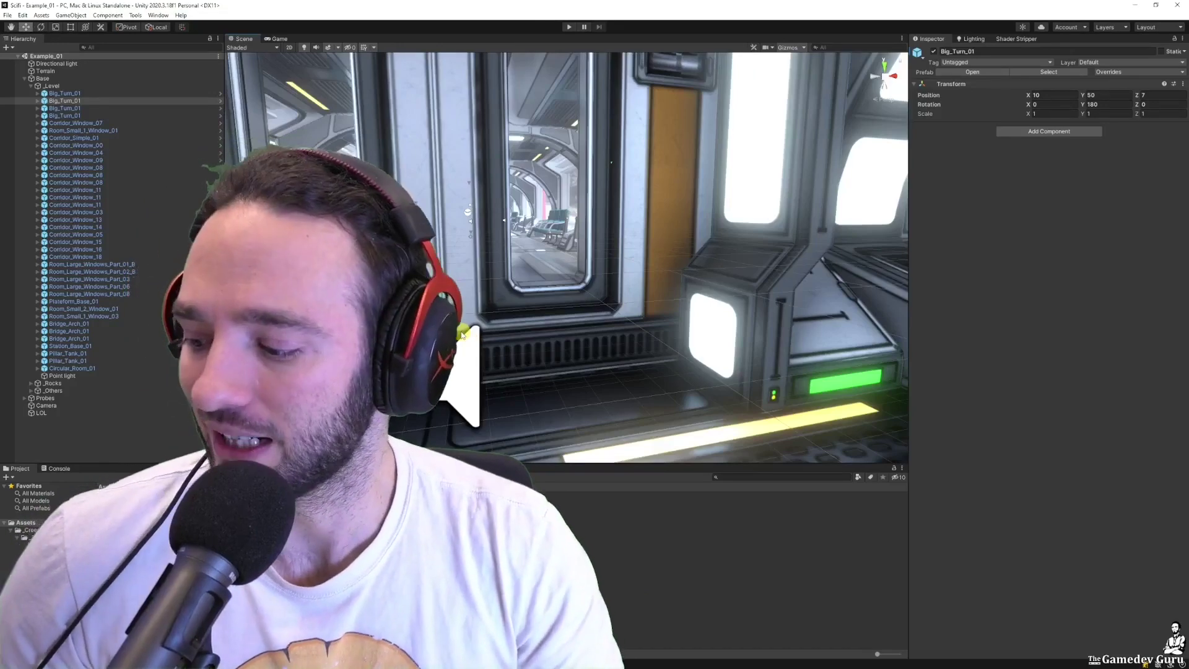
pyautogui.moveTo(461, 332); pyautogui.dragTo(451, 324, button='right')
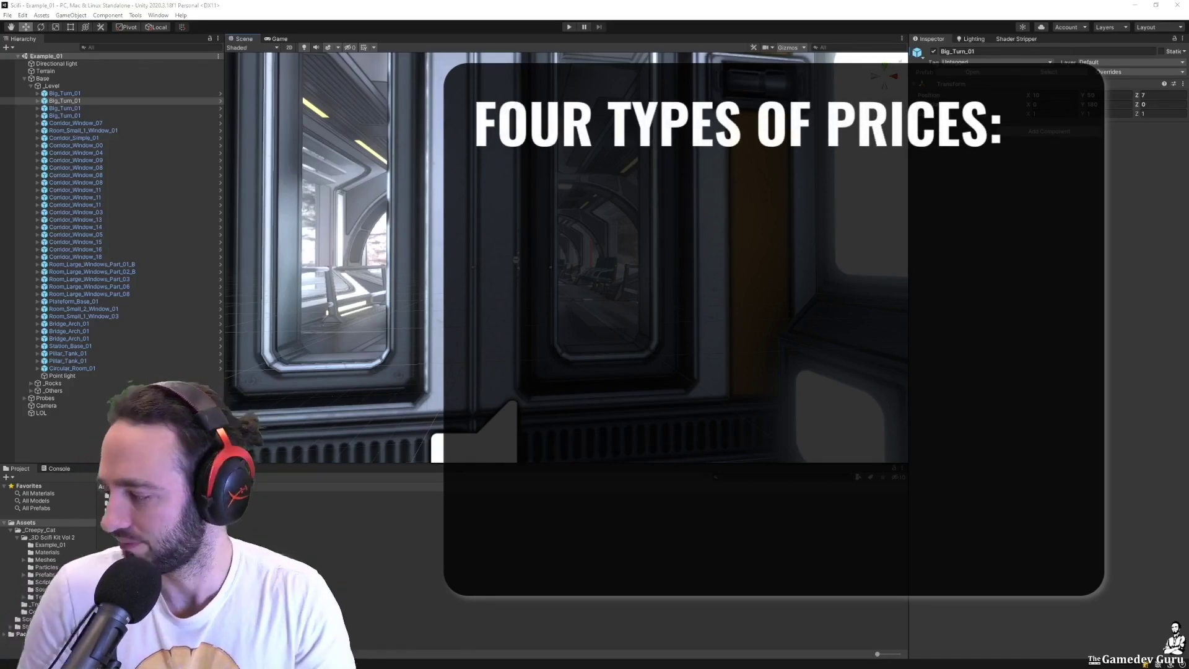
pyautogui.moveTo(458, 325); pyautogui.dragTo(536, 323, button='right')
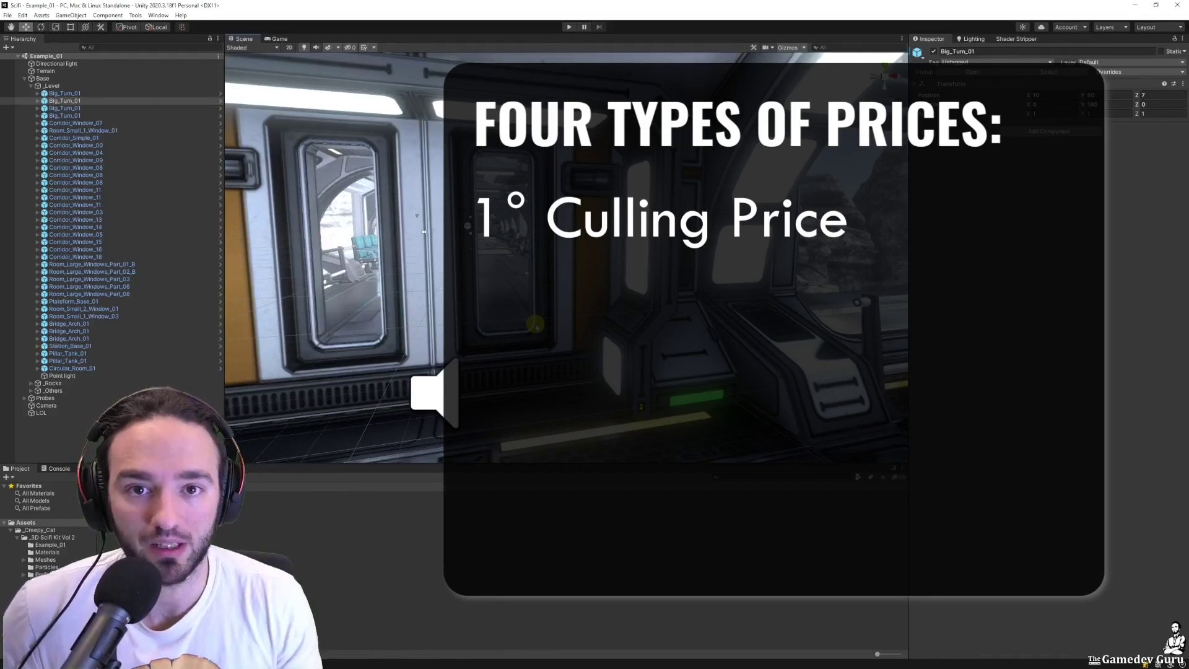
pyautogui.scroll(2, 536, 327)
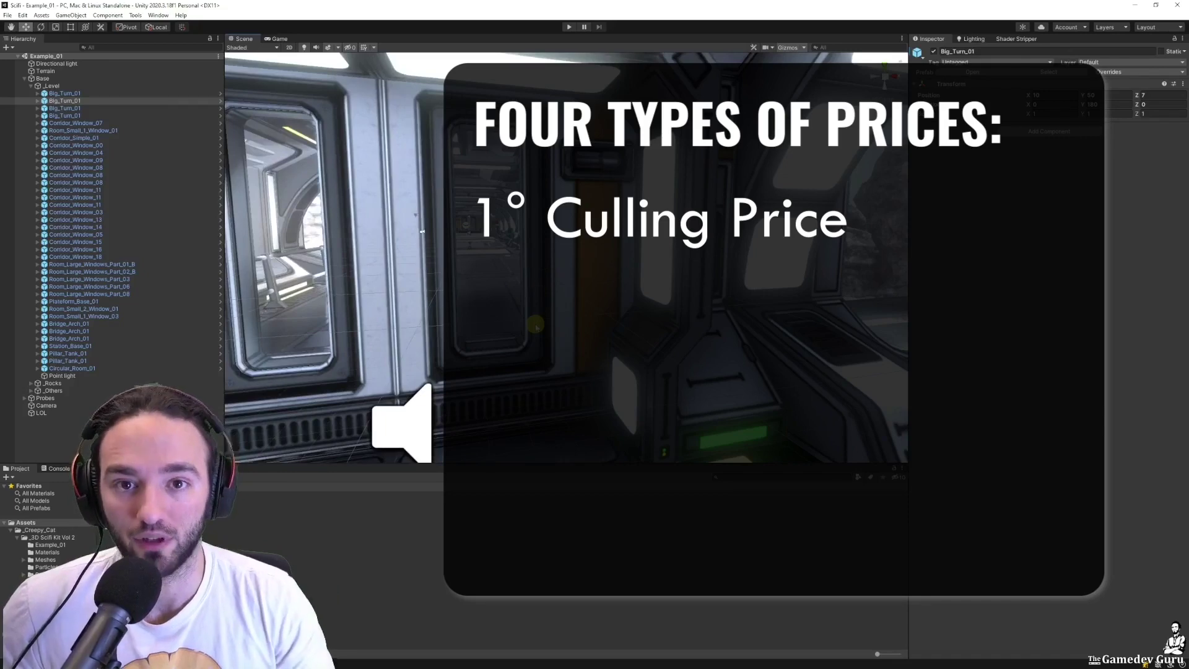
pyautogui.moveTo(535, 327); pyautogui.dragTo(539, 303, button='right')
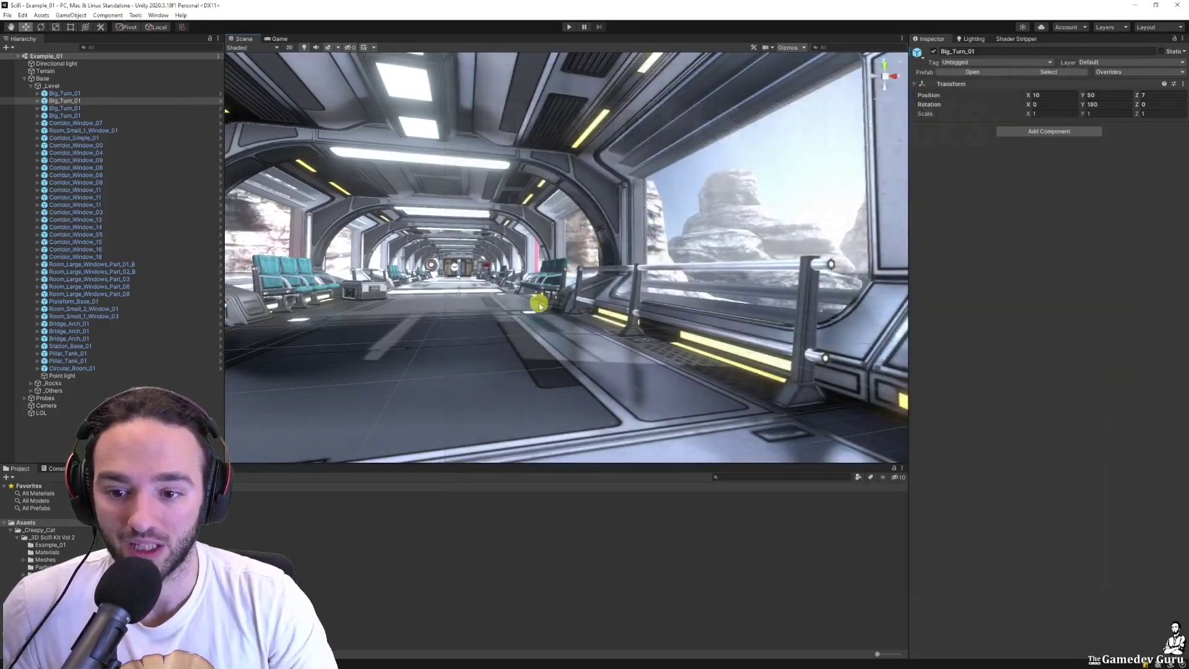
pyautogui.moveTo(540, 304); pyautogui.dragTo(490, 322, button='right')
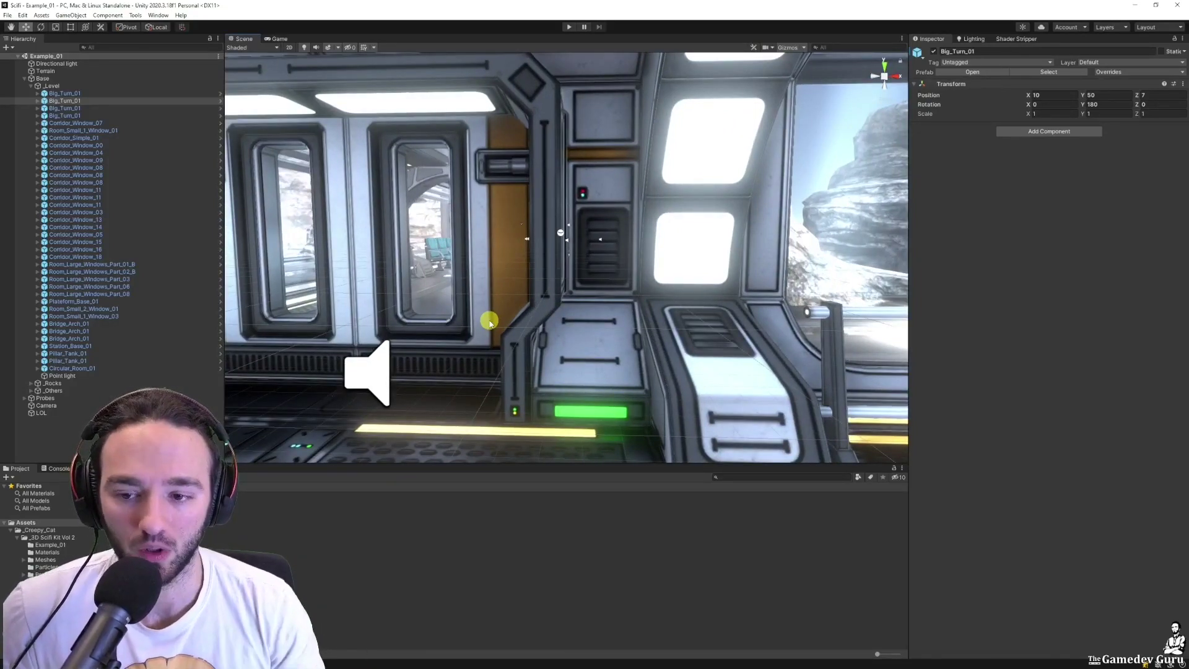
pyautogui.moveTo(489, 323); pyautogui.dragTo(505, 330, button='right')
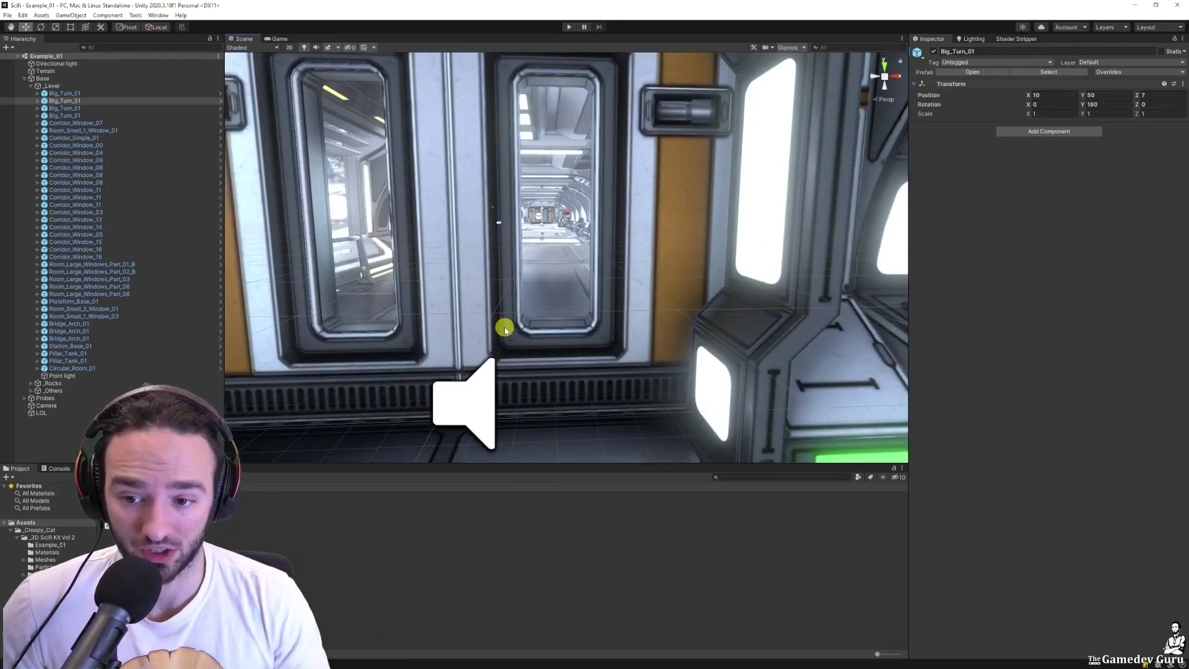
pyautogui.moveTo(478, 305); pyautogui.dragTo(539, 326, button='right')
pyautogui.press('w')
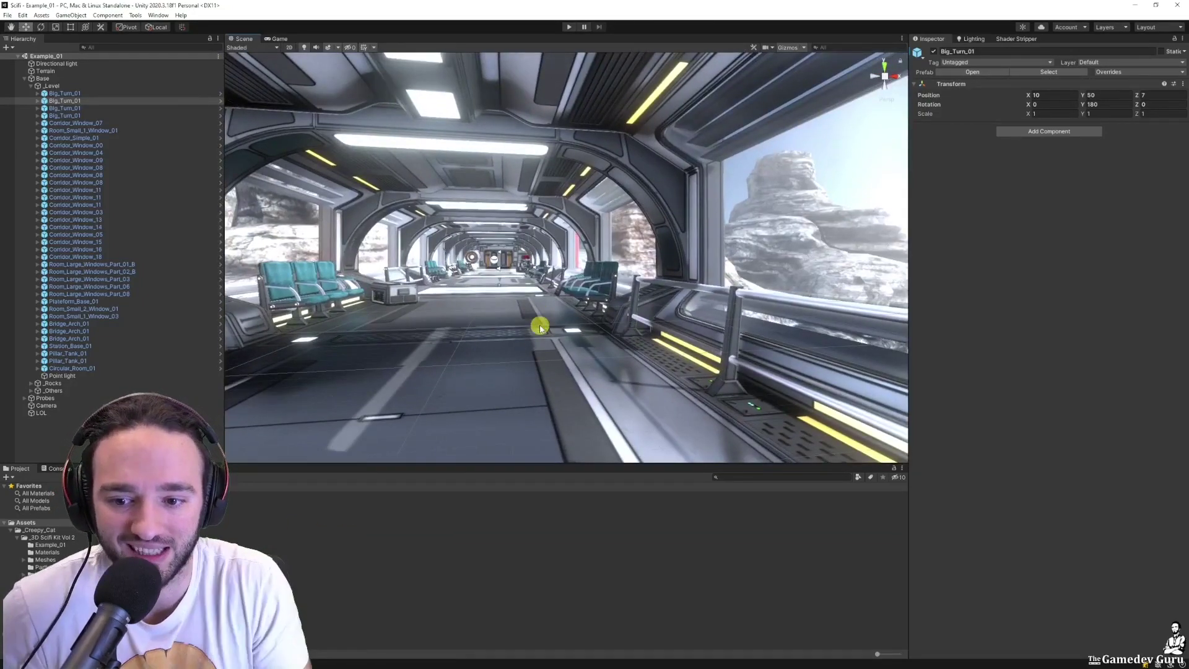
# Step: Inspect what can be seen through the windowed door's glass from the near side at close range
pyautogui.moveTo(540, 327)
pyautogui.mouseDown(button='right')
pyautogui.moveTo(557, 335)
pyautogui.moveTo(536, 335)
pyautogui.mouseUp(button='right')
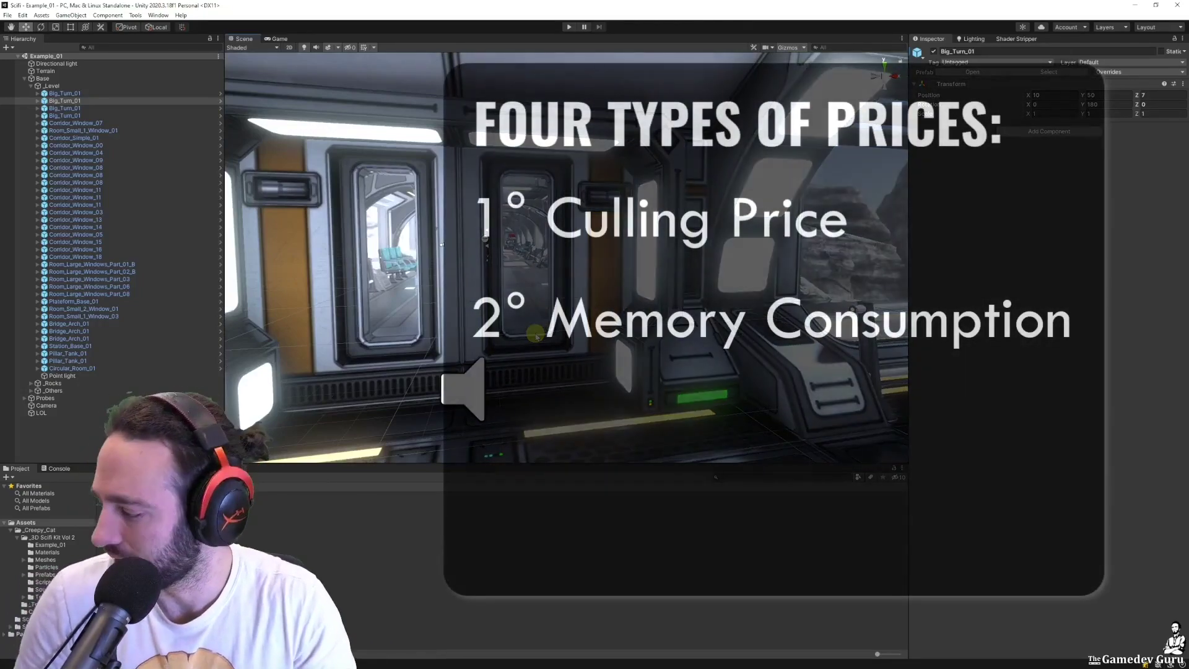
pyautogui.press('w')
pyautogui.moveTo(536, 335)
pyautogui.mouseDown(button='right')
pyautogui.moveTo(514, 329)
pyautogui.moveTo(551, 335)
pyautogui.mouseUp(button='right')
pyautogui.moveTo(469, 235); pyautogui.dragTo(497, 237, button='right')
pyautogui.press('w')
pyautogui.press('s')
pyautogui.press('d')
pyautogui.press('a')
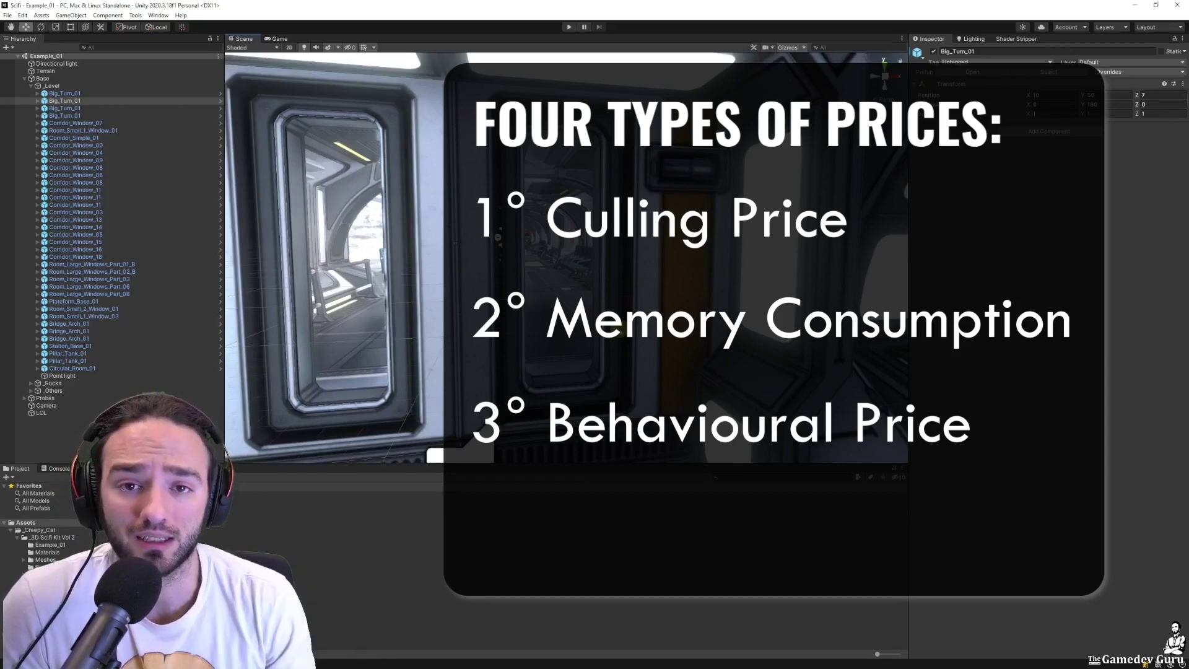
# Step: Examine the glowing cylindrical engine mounted along the room's wall from the front and side
pyautogui.moveTo(620, 333)
pyautogui.mouseDown(button='right')
pyautogui.moveTo(624, 344)
pyautogui.moveTo(527, 328)
pyautogui.moveTo(357, 330)
pyautogui.moveTo(611, 313)
pyautogui.moveTo(553, 324)
pyautogui.moveTo(606, 323)
pyautogui.mouseUp(button='right')
pyautogui.press('w')
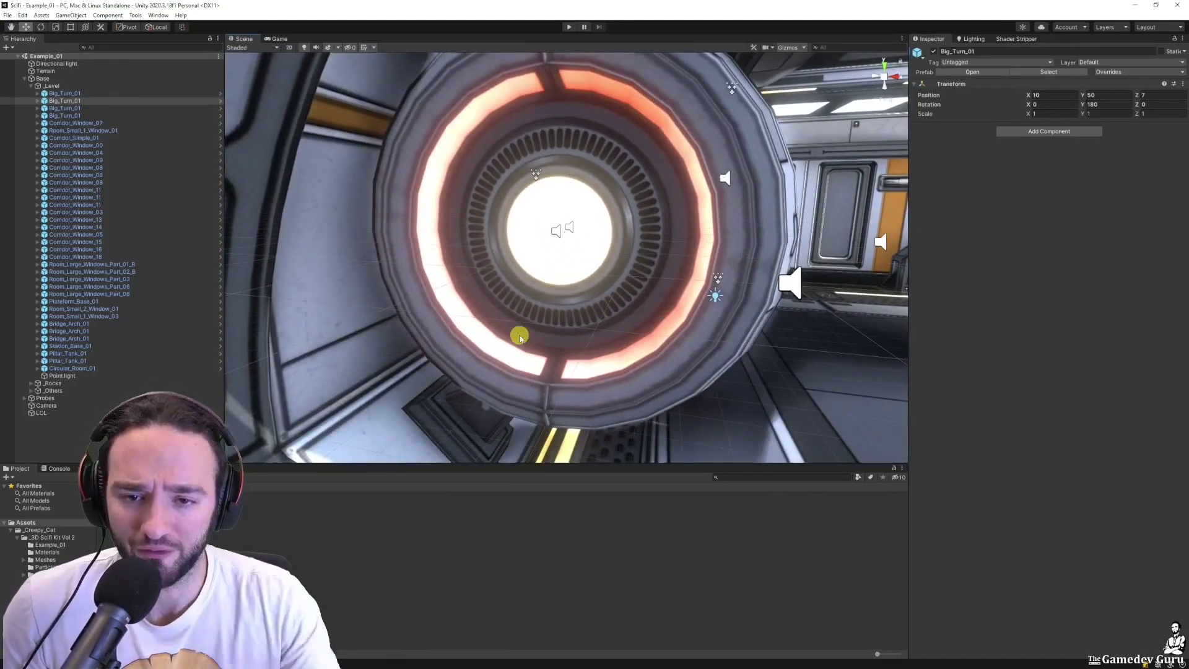
pyautogui.press('s')
pyautogui.moveTo(578, 334); pyautogui.dragTo(563, 319, button='right')
pyautogui.press('d')
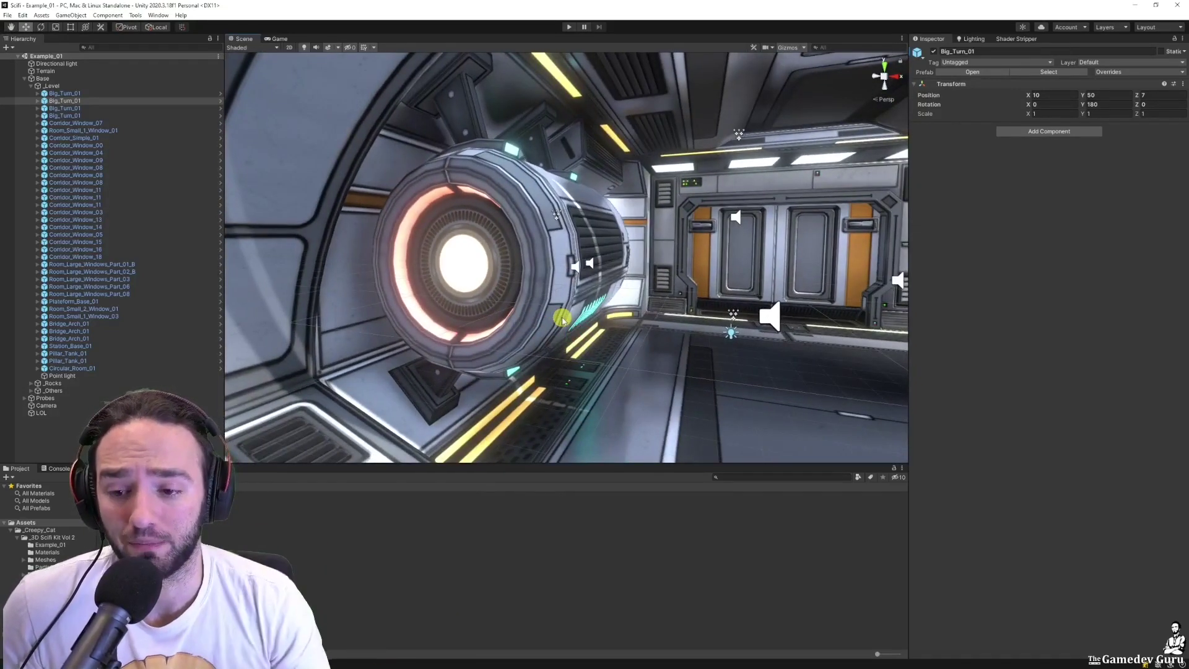
pyautogui.moveTo(562, 320); pyautogui.dragTo(580, 329, button='right')
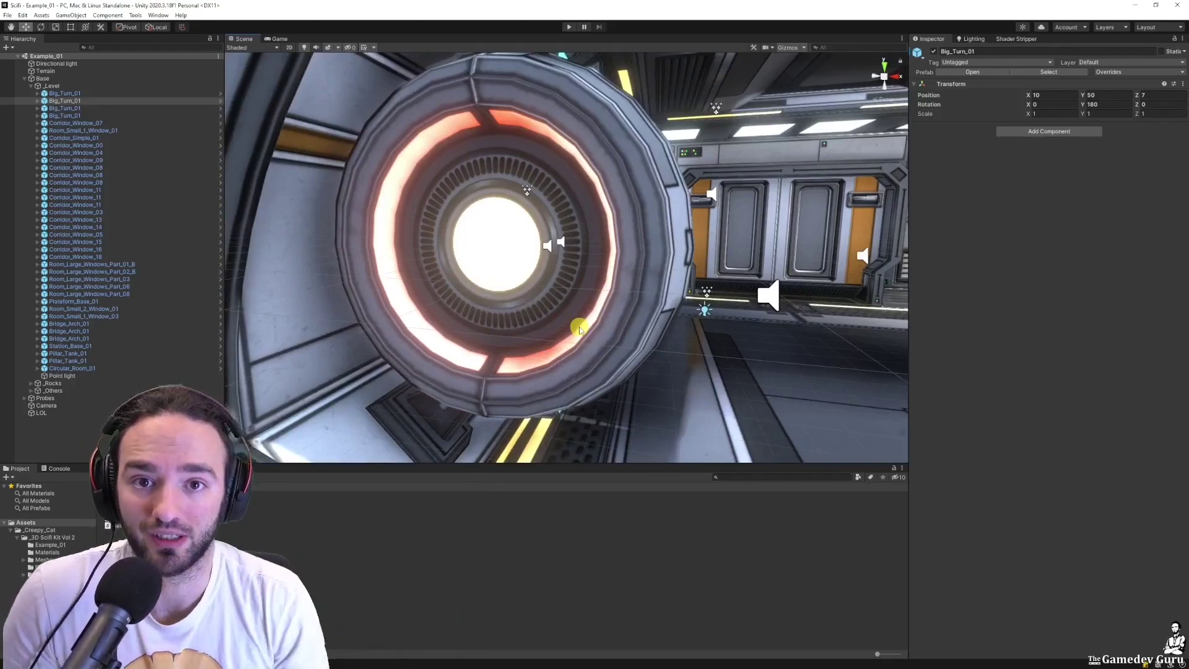
pyautogui.moveTo(645, 310); pyautogui.dragTo(421, 344, button='right')
pyautogui.press('s')
pyautogui.moveTo(516, 360); pyautogui.dragTo(493, 354, button='right')
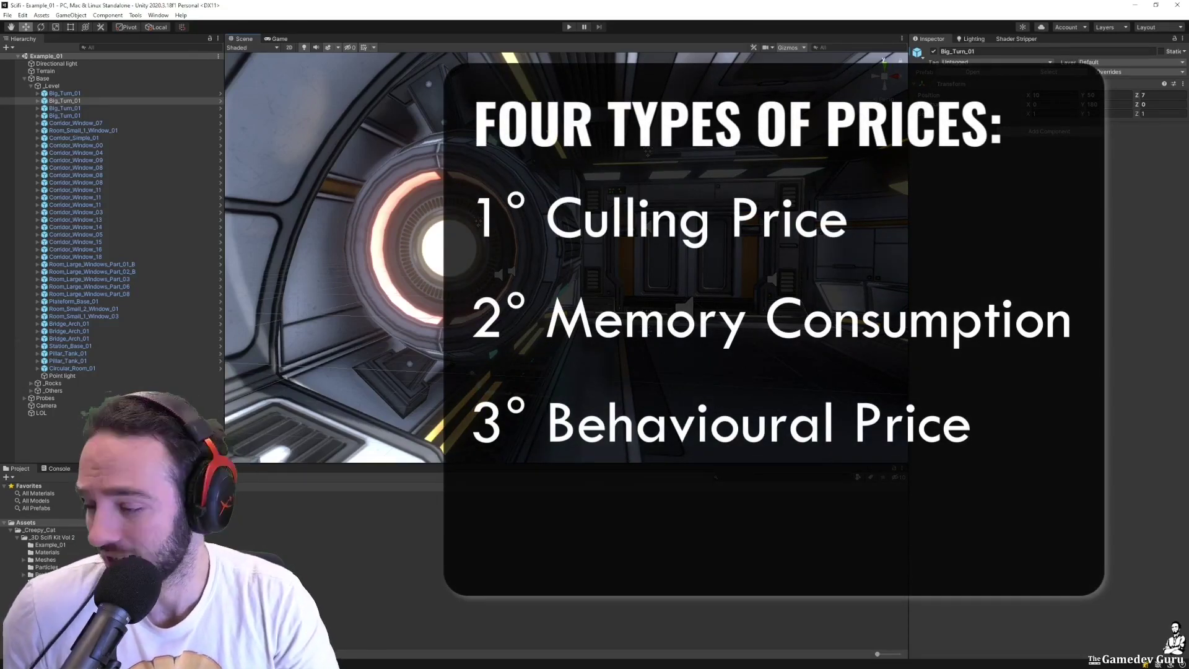
# Step: Inspect the closed, opaque double door at the far end of the engine room
pyautogui.moveTo(734, 348); pyautogui.dragTo(694, 338, button='right')
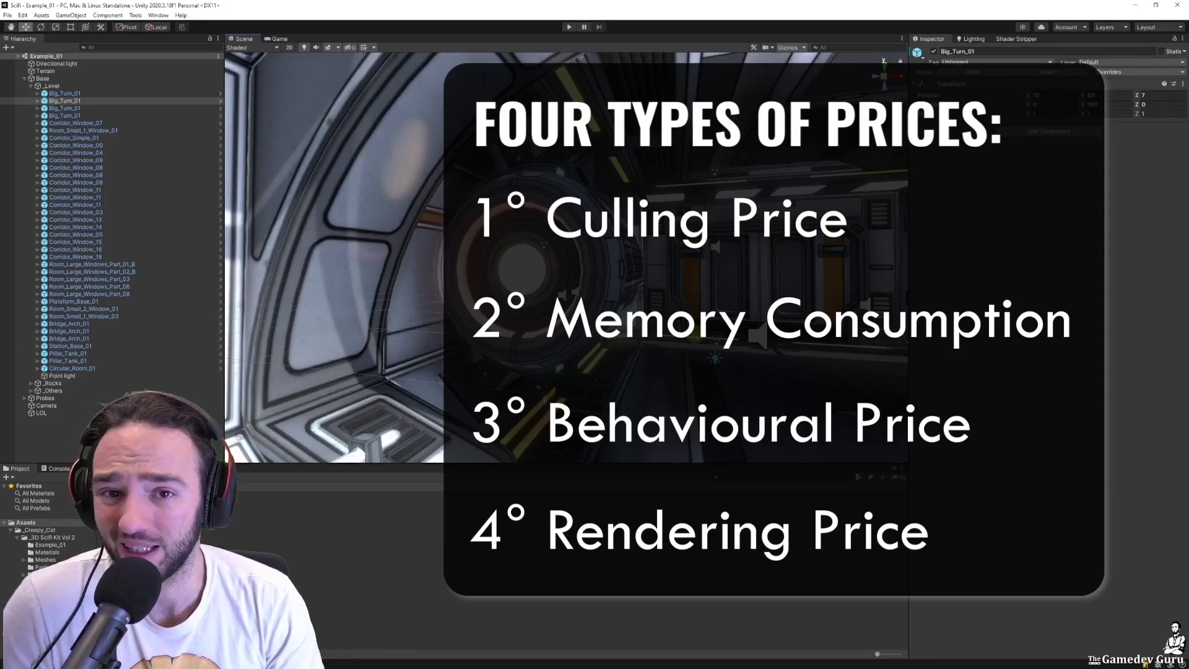
pyautogui.moveTo(697, 339); pyautogui.dragTo(703, 316, button='right')
pyautogui.press('w')
pyautogui.press('w')
pyautogui.press('w')
pyautogui.press('s')
pyautogui.press('a')
pyautogui.press('w')
pyautogui.moveTo(658, 266); pyautogui.dragTo(600, 301, button='right')
pyautogui.press('d')
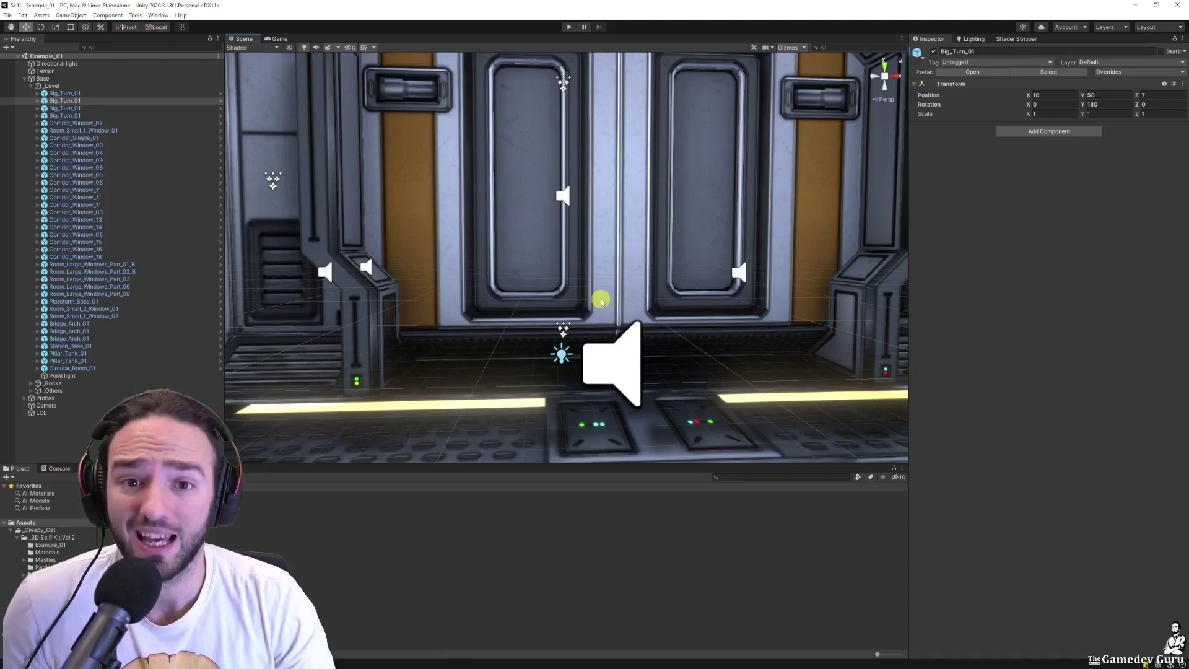
# Step: Examine the circular room with the central column and pipes hidden behind the closed double door
pyautogui.moveTo(601, 302); pyautogui.dragTo(604, 302, button='right')
pyautogui.press('e')
pyautogui.press('w')
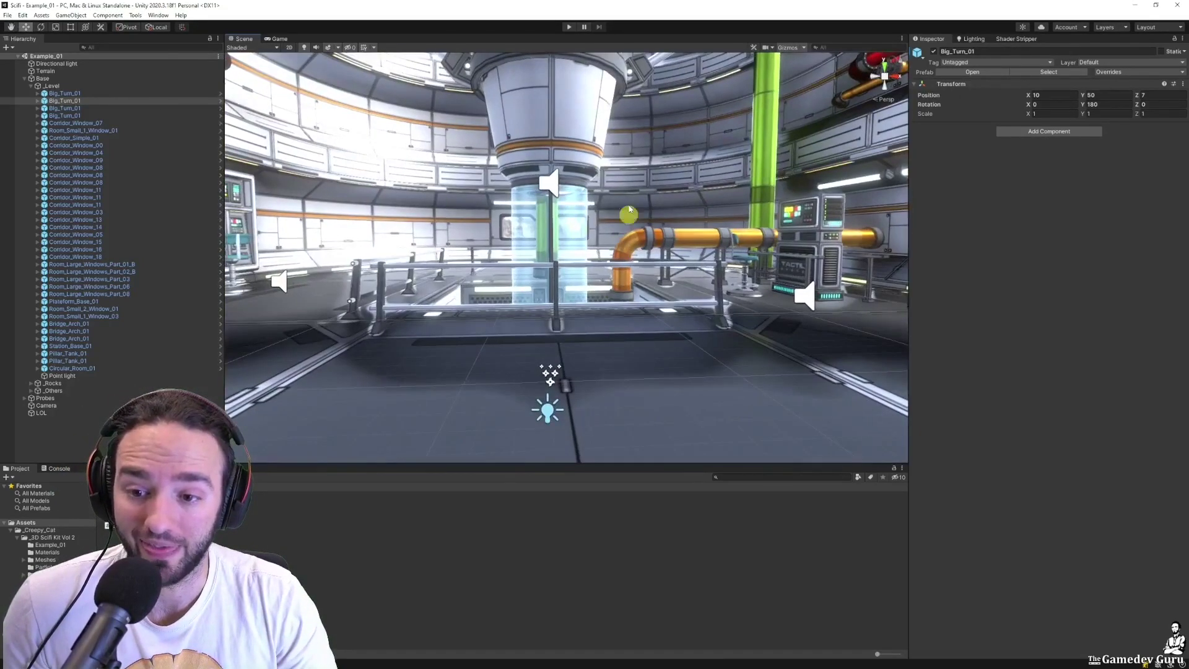
pyautogui.press('s')
pyautogui.moveTo(600, 351); pyautogui.dragTo(597, 348, button='right')
pyautogui.scroll(3, 597, 349)
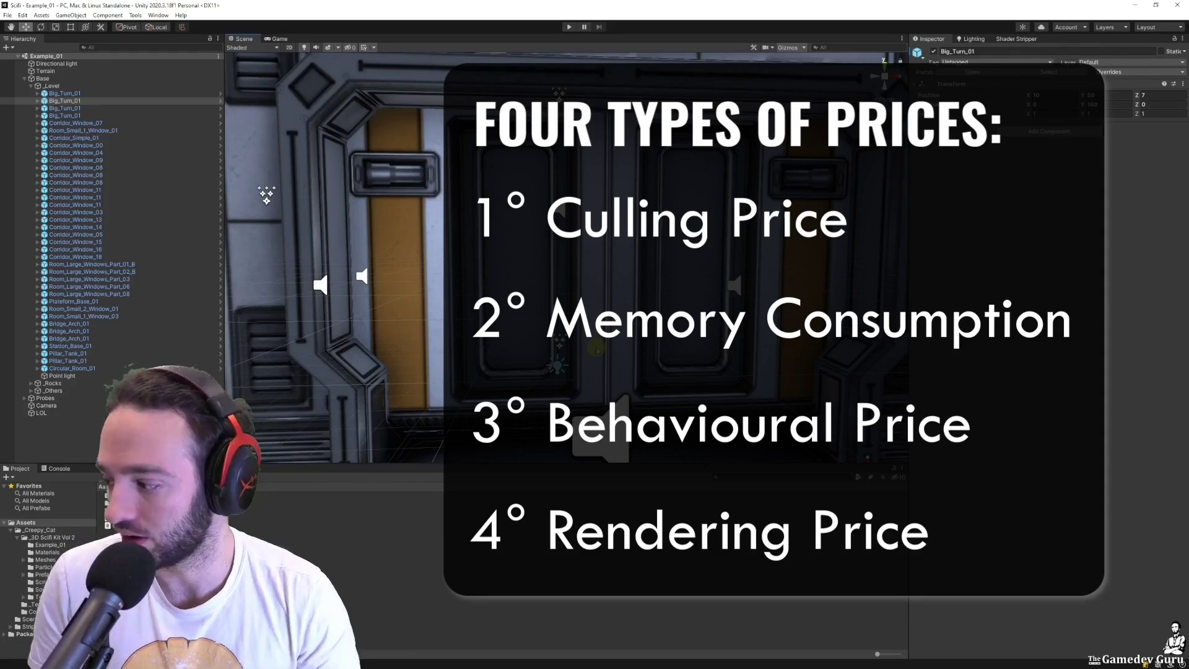
pyautogui.moveTo(658, 306)
pyautogui.mouseDown(button='right')
pyautogui.moveTo(648, 296)
pyautogui.moveTo(756, 300)
pyautogui.moveTo(668, 302)
pyautogui.mouseUp(button='right')
pyautogui.moveTo(371, 248); pyautogui.dragTo(363, 248, button='right')
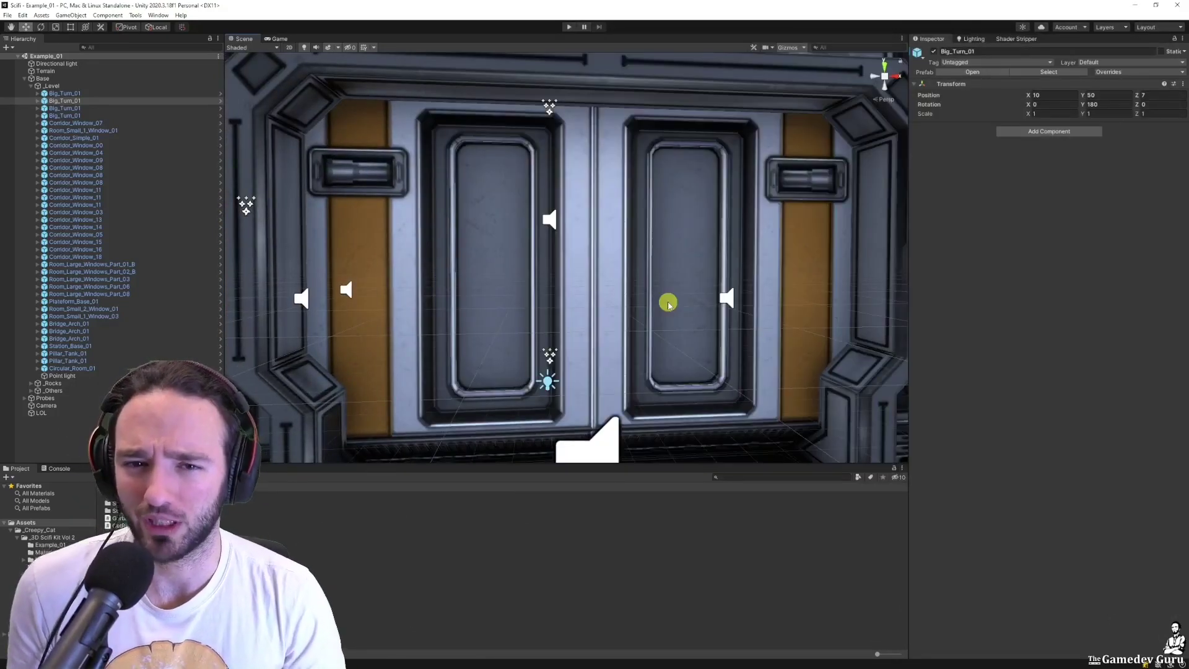
pyautogui.moveTo(669, 303); pyautogui.dragTo(668, 302, button='right')
pyautogui.press('w')
pyautogui.press('w')
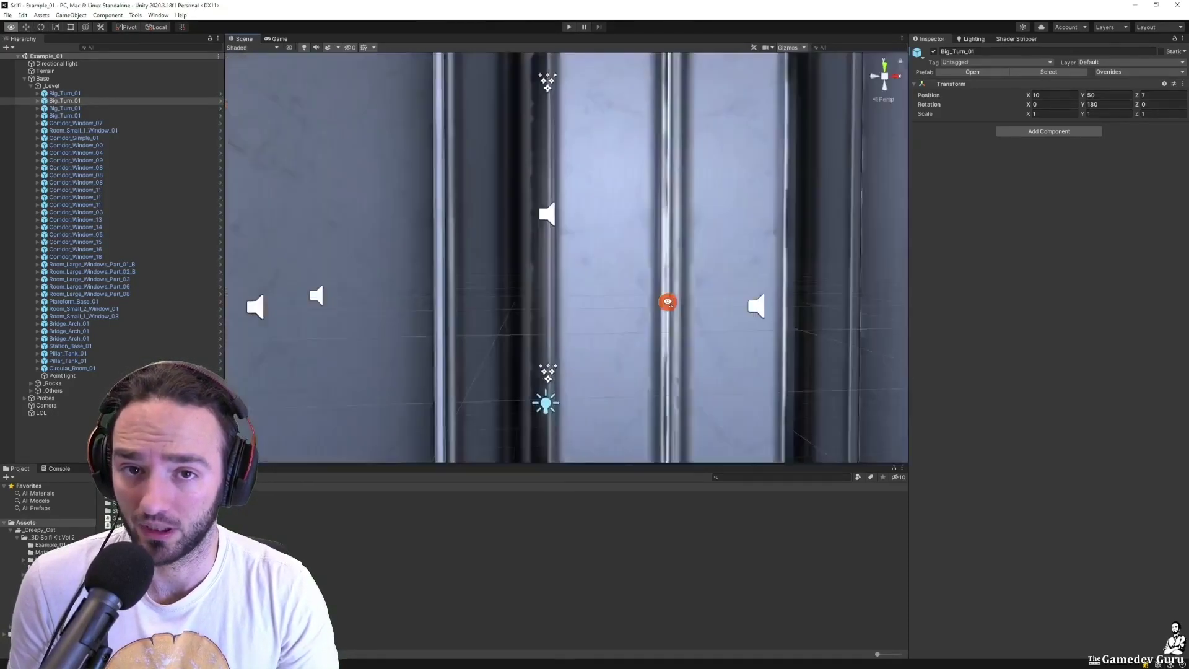
pyautogui.press('s')
# Step: Inspect the cylindrical engine and its green pipe, viewing them together with the surrounding doors
pyautogui.moveTo(668, 302); pyautogui.dragTo(581, 315, button='right')
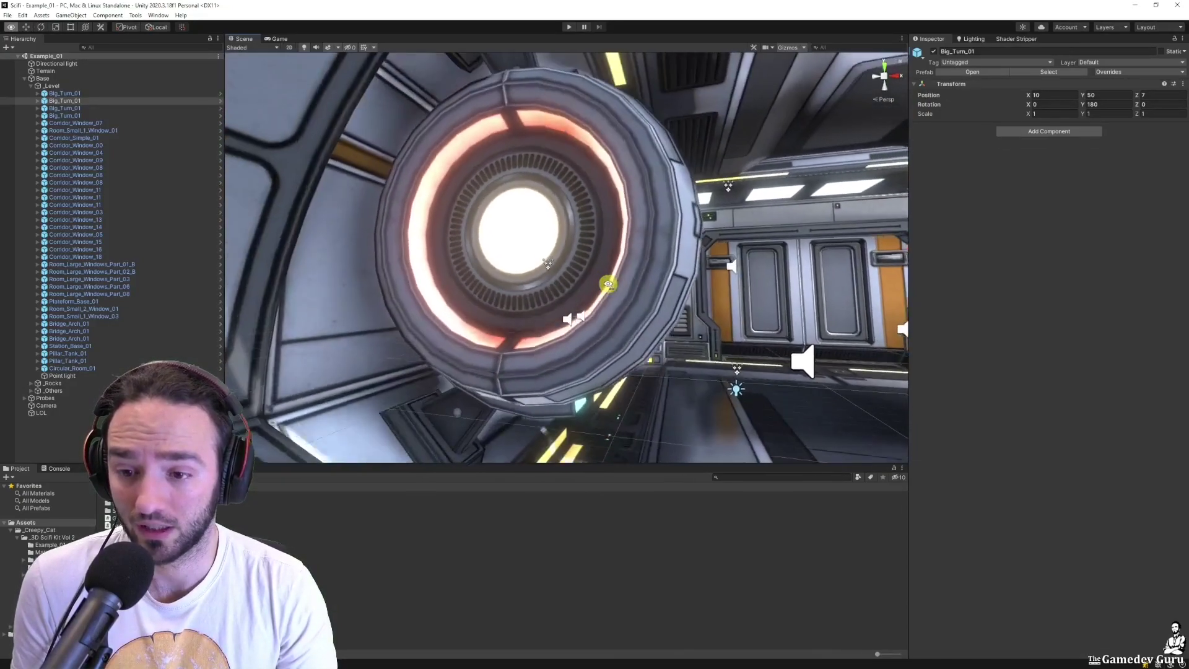
pyautogui.moveTo(609, 284); pyautogui.dragTo(349, 300, button='right')
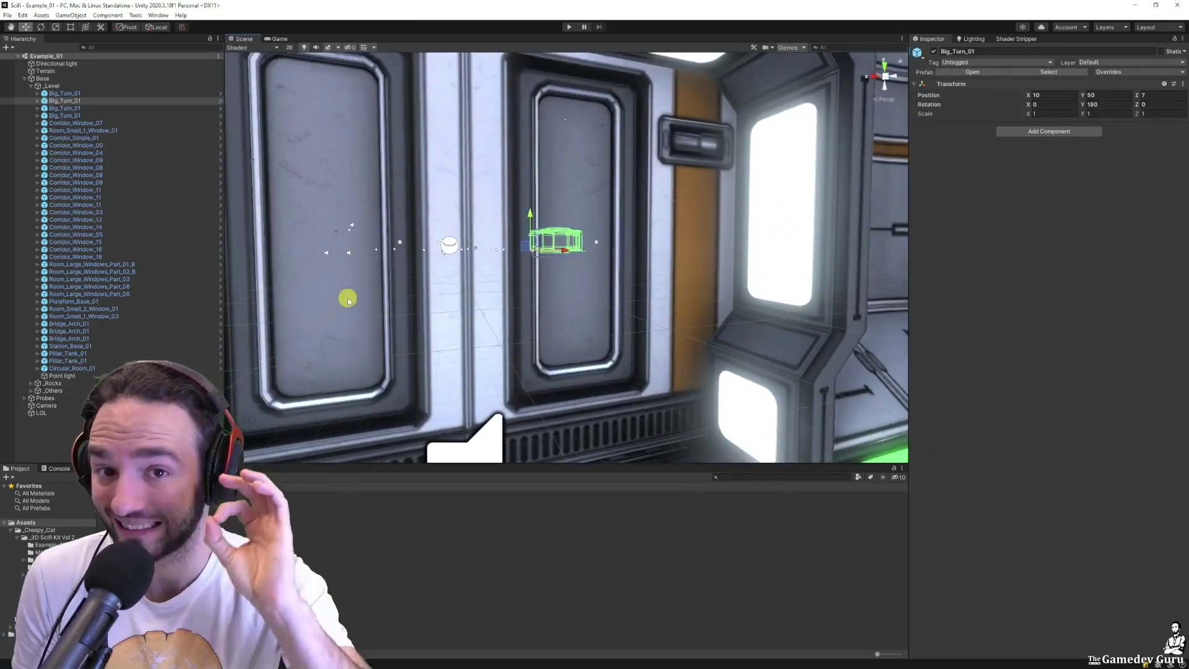
pyautogui.moveTo(520, 340); pyautogui.dragTo(717, 332, button='right')
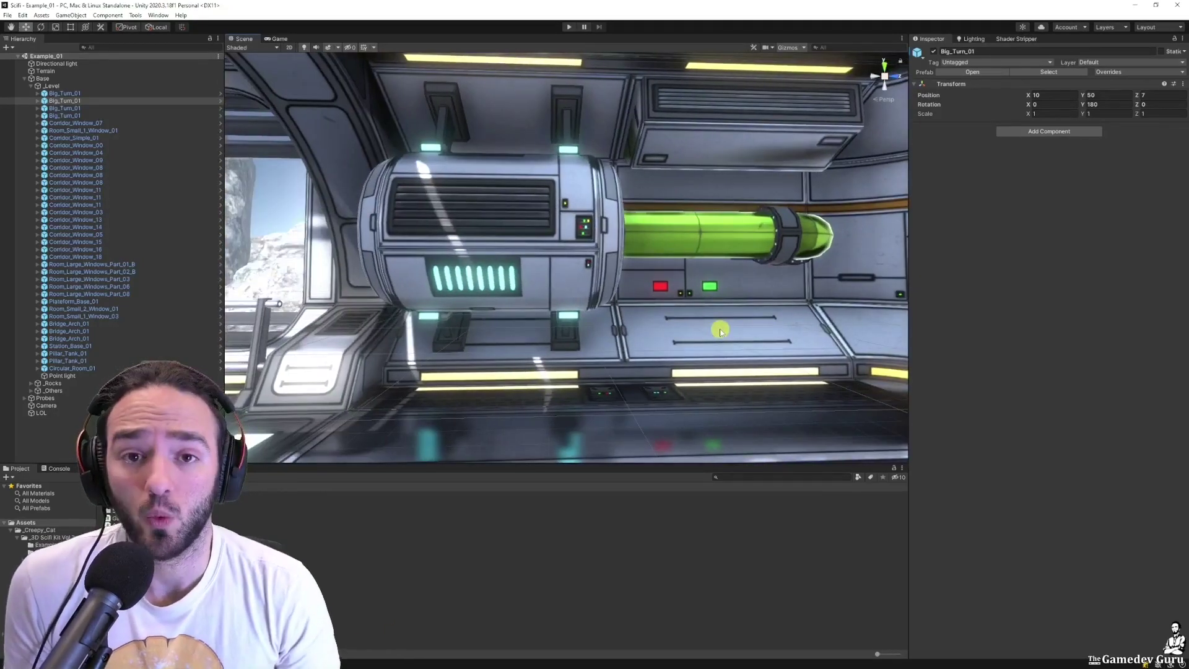
pyautogui.keyDown('alt'); pyautogui.moveTo(720, 332); pyautogui.dragTo(849, 350); pyautogui.keyUp('alt')
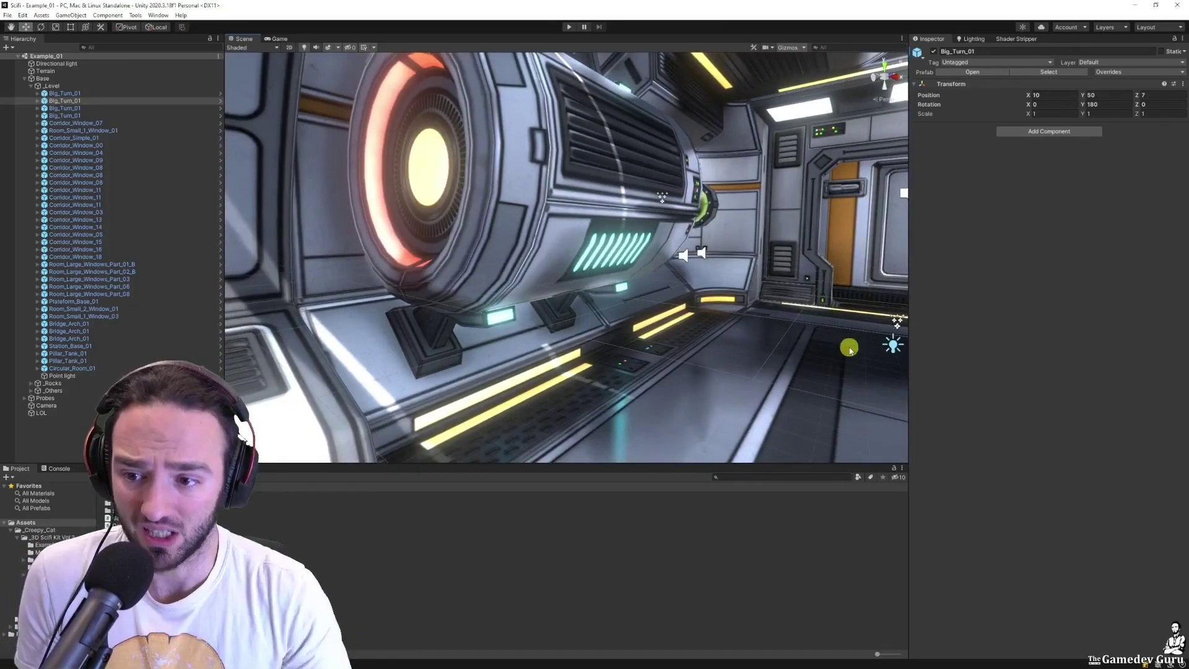
pyautogui.moveTo(850, 349); pyautogui.dragTo(829, 370, button='right')
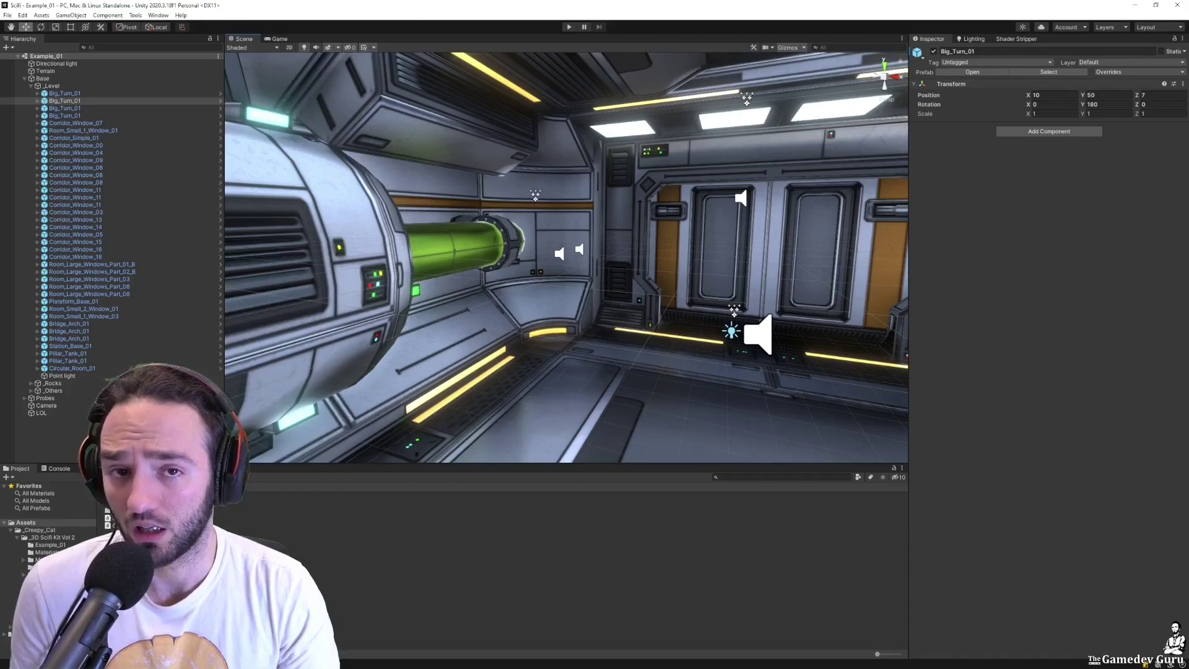
pyautogui.moveTo(589, 279); pyautogui.dragTo(397, 311, button='right')
pyautogui.press('s')
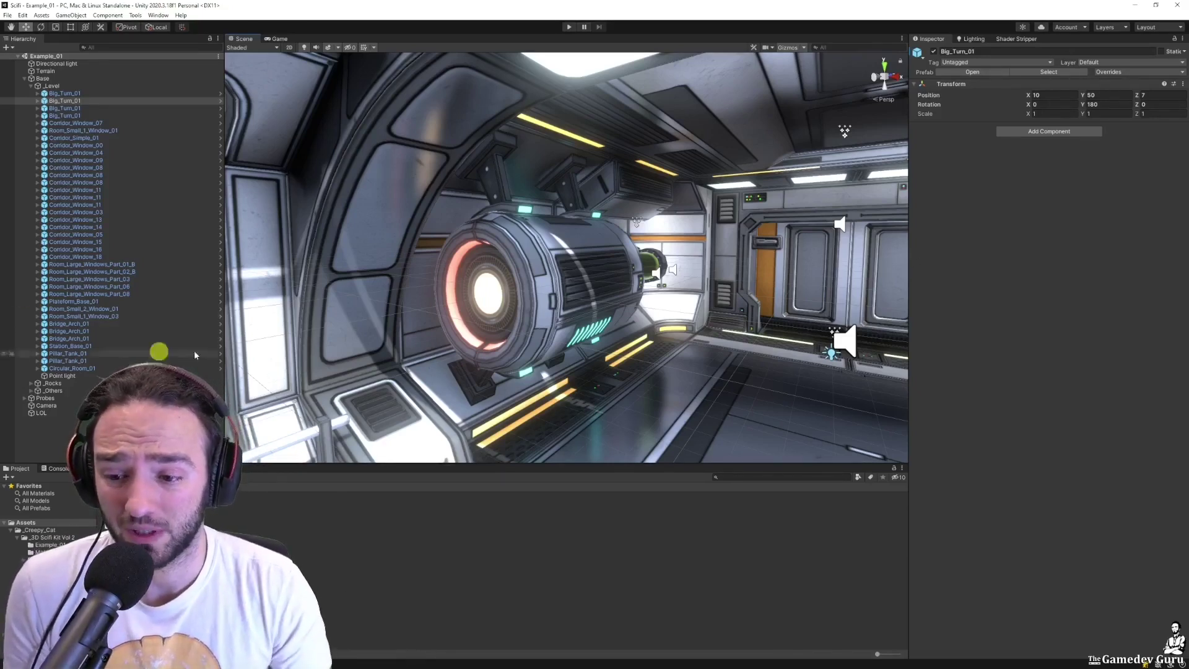
# Step: Examine the red and orange pipes on the wall opposite the engine
pyautogui.moveTo(492, 339); pyautogui.dragTo(770, 329, button='right')
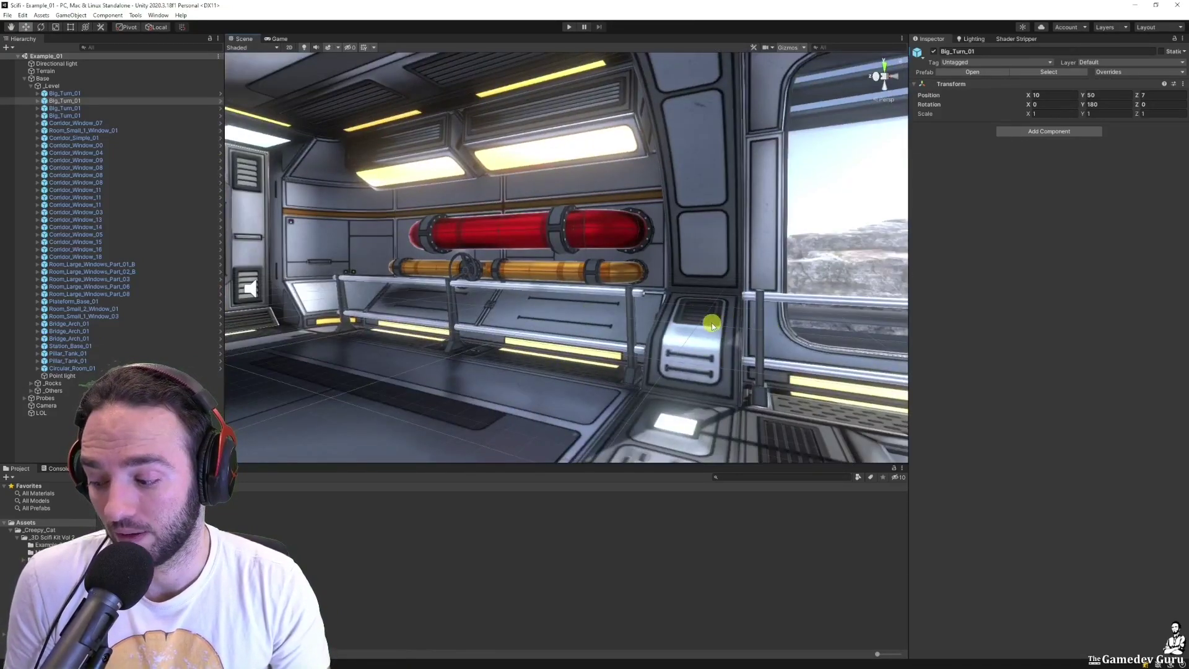
pyautogui.moveTo(712, 323); pyautogui.dragTo(678, 348, button='right')
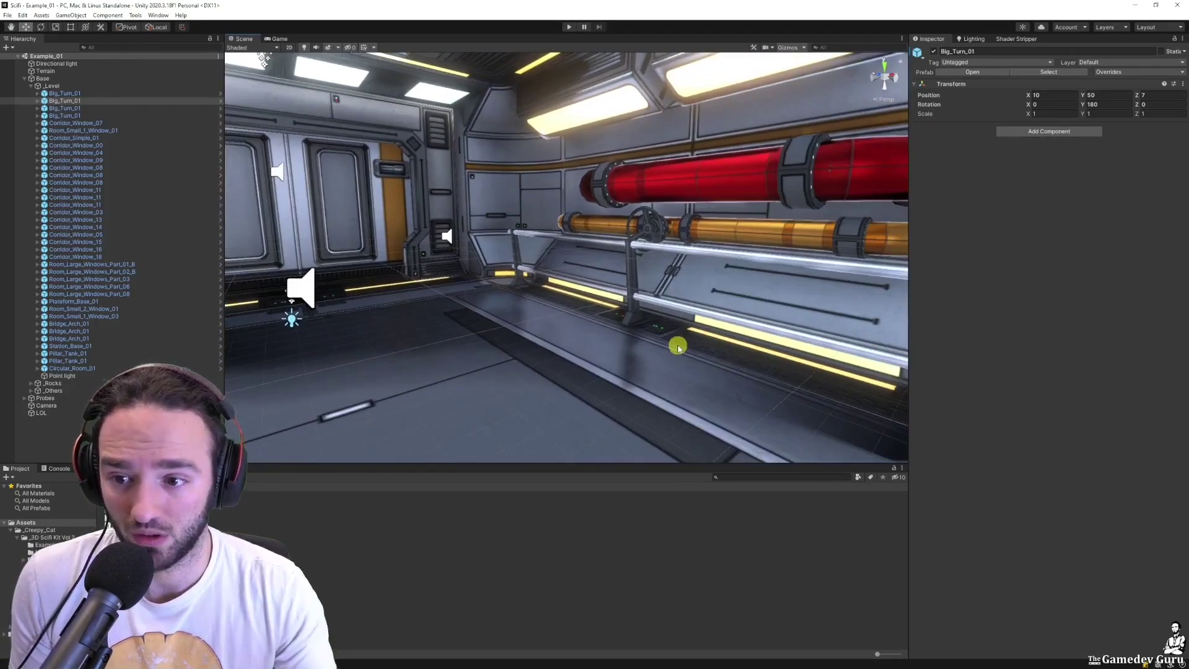
pyautogui.moveTo(678, 347); pyautogui.dragTo(638, 344, button='right')
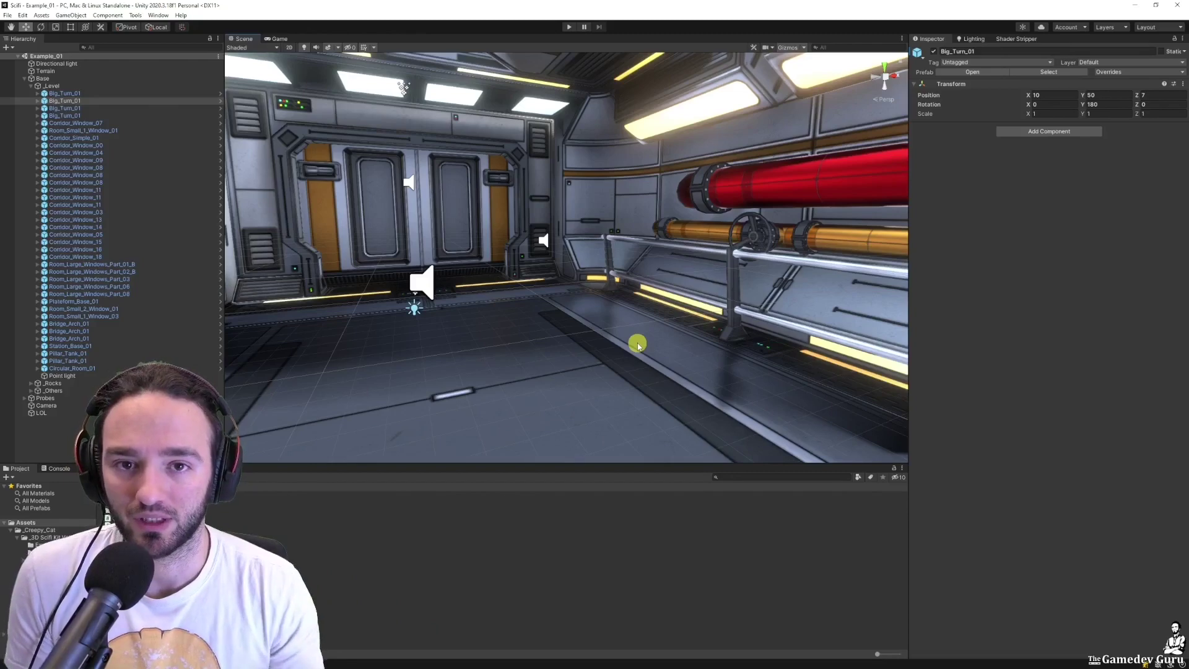
pyautogui.press('s')
pyautogui.moveTo(667, 356); pyautogui.dragTo(562, 328, button='right')
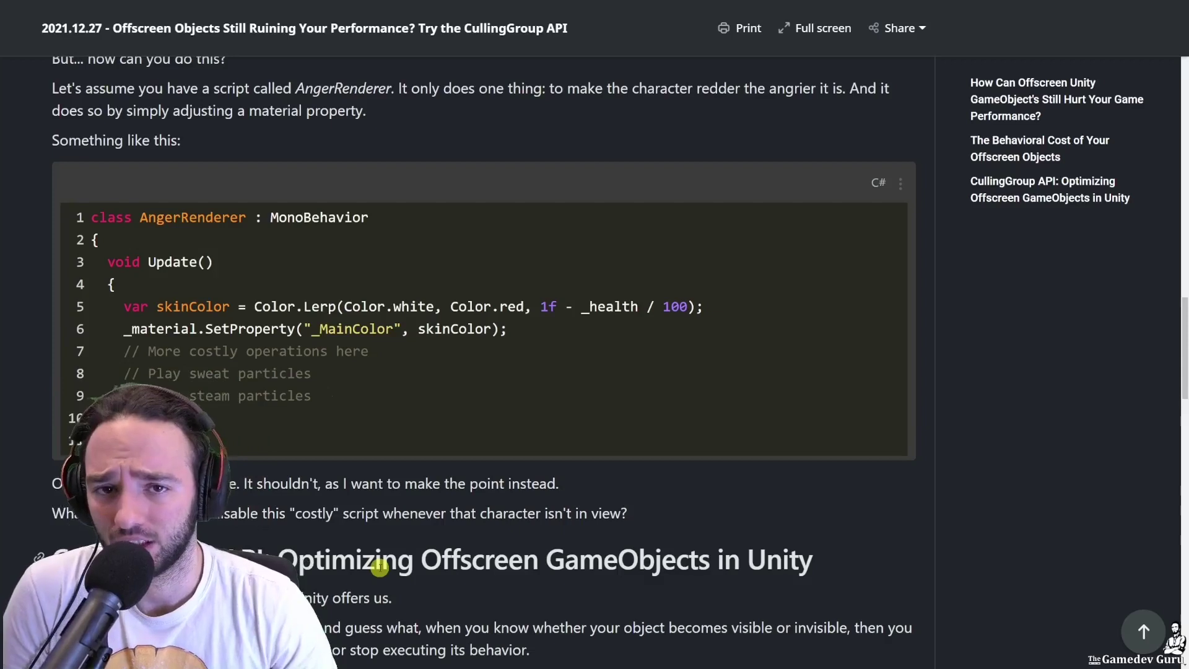
# Step: Examine the original AngerRenderer script, highlighting the skinColor variable and the _MainColor material property in Update
pyautogui.scroll(-1, 379, 567)
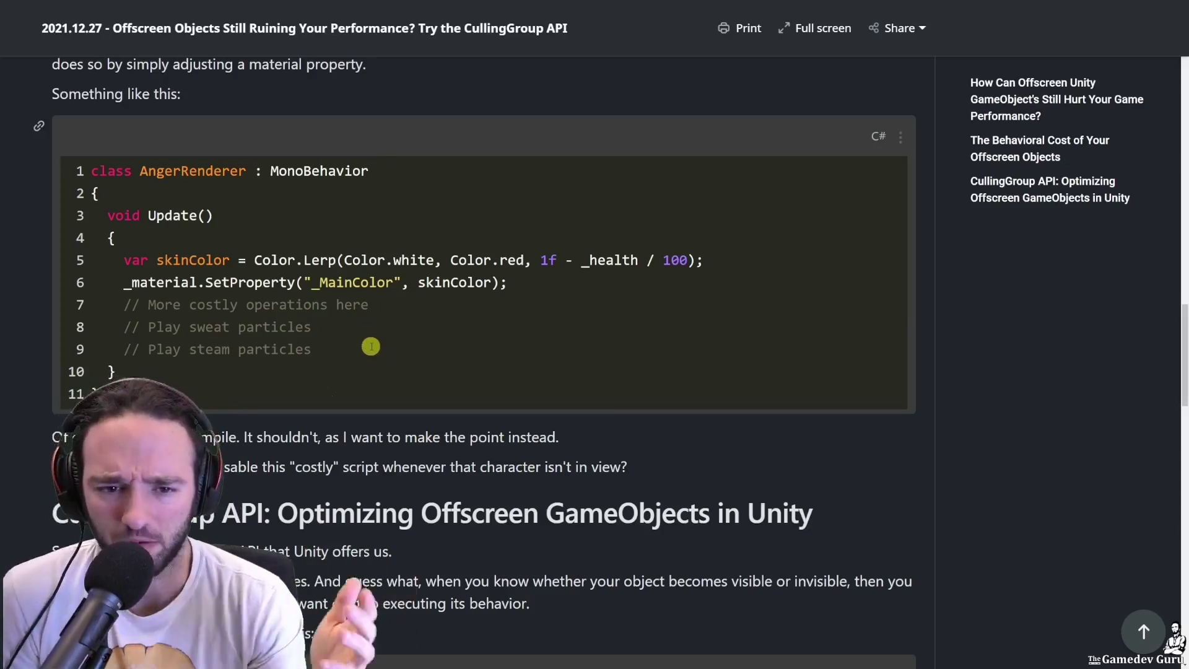
pyautogui.scroll(-1, 414, 281)
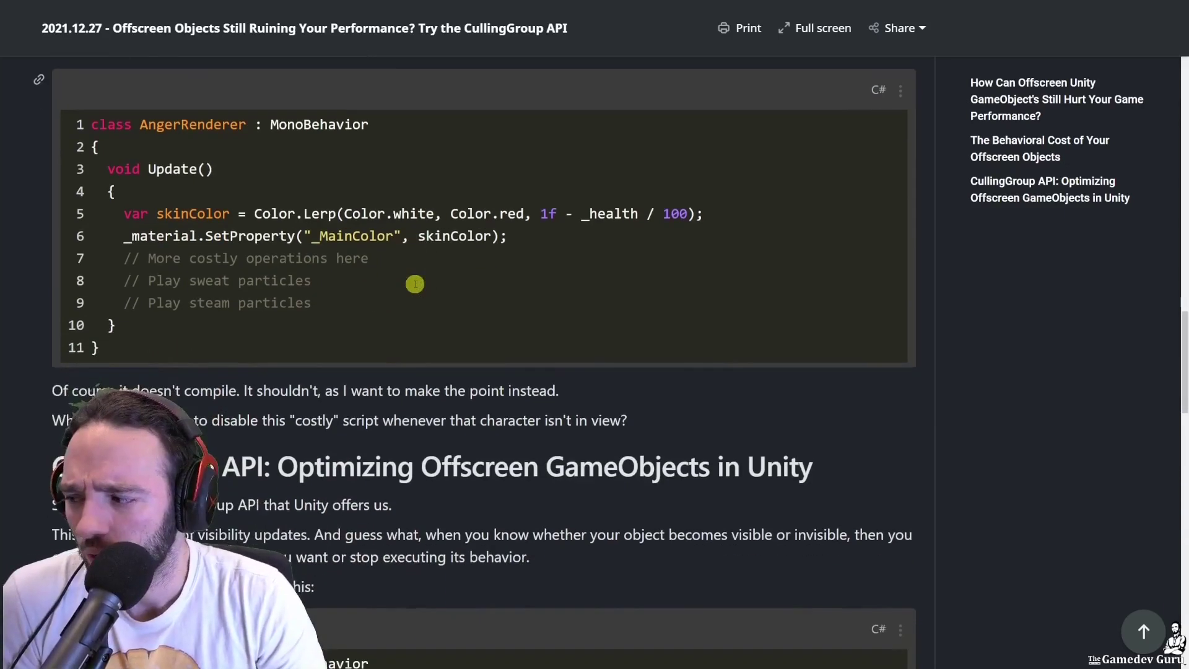
pyautogui.keyDown('ctrl'); pyautogui.scroll(2, 382, 359); pyautogui.keyUp('ctrl')
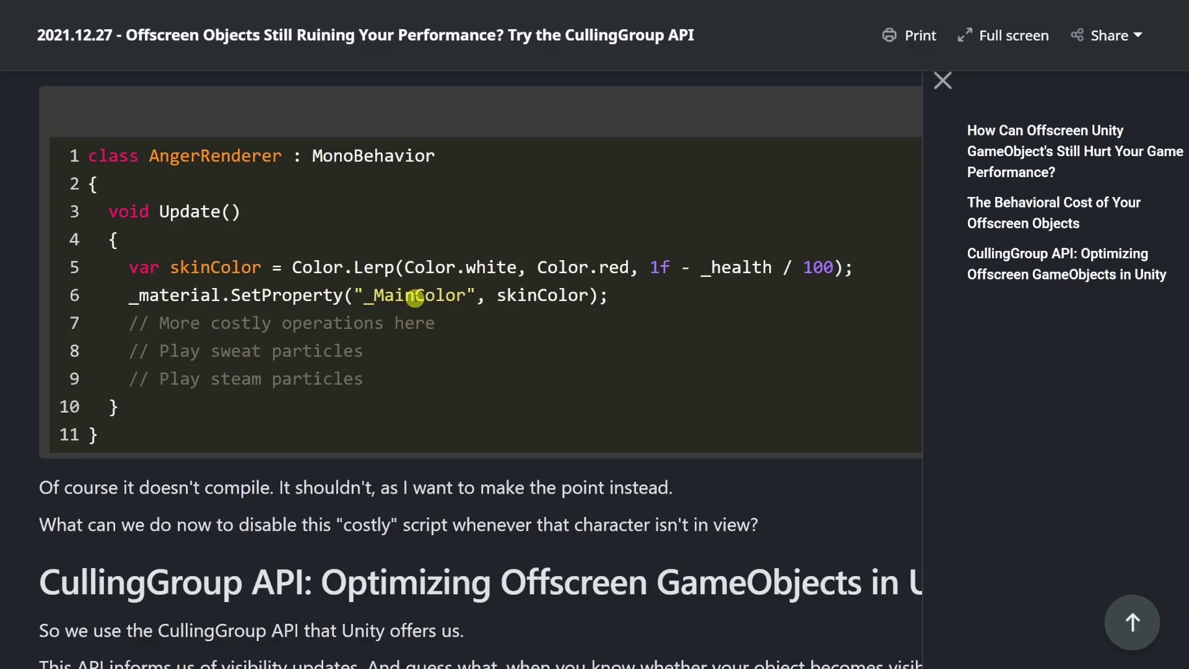
pyautogui.doubleClick(194, 267)
pyautogui.doubleClick(411, 292)
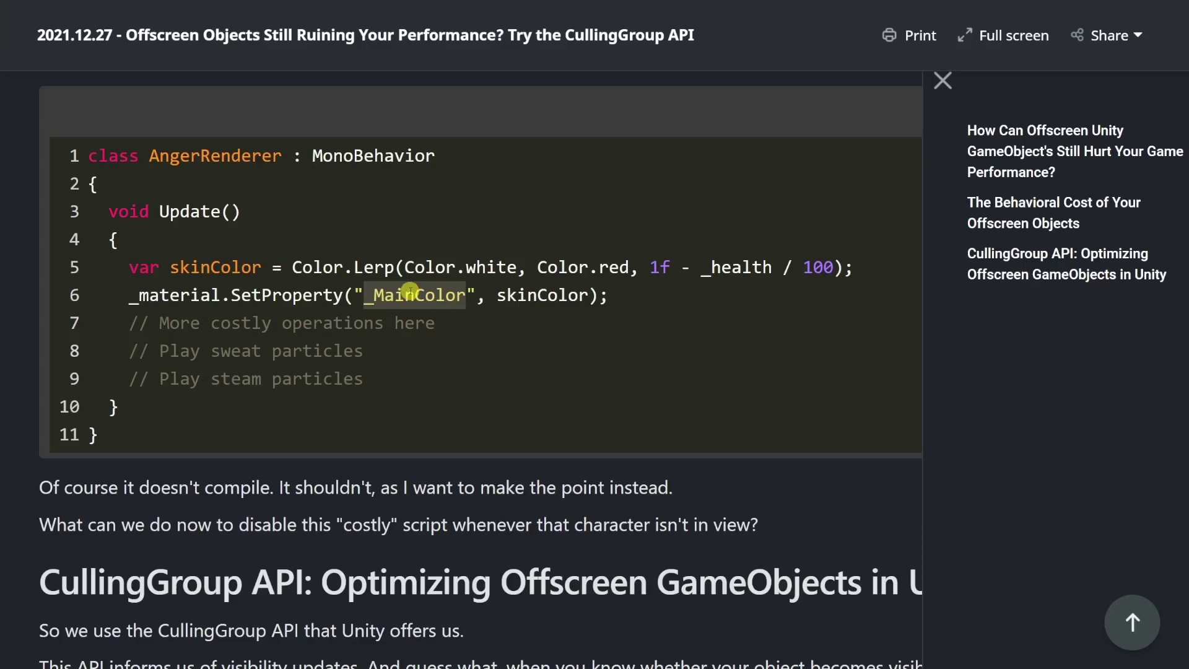
# Step: Highlight the material property call and the commented costly operations, sweat and steam particle lines in the original script
pyautogui.scroll(-1, 449, 431)
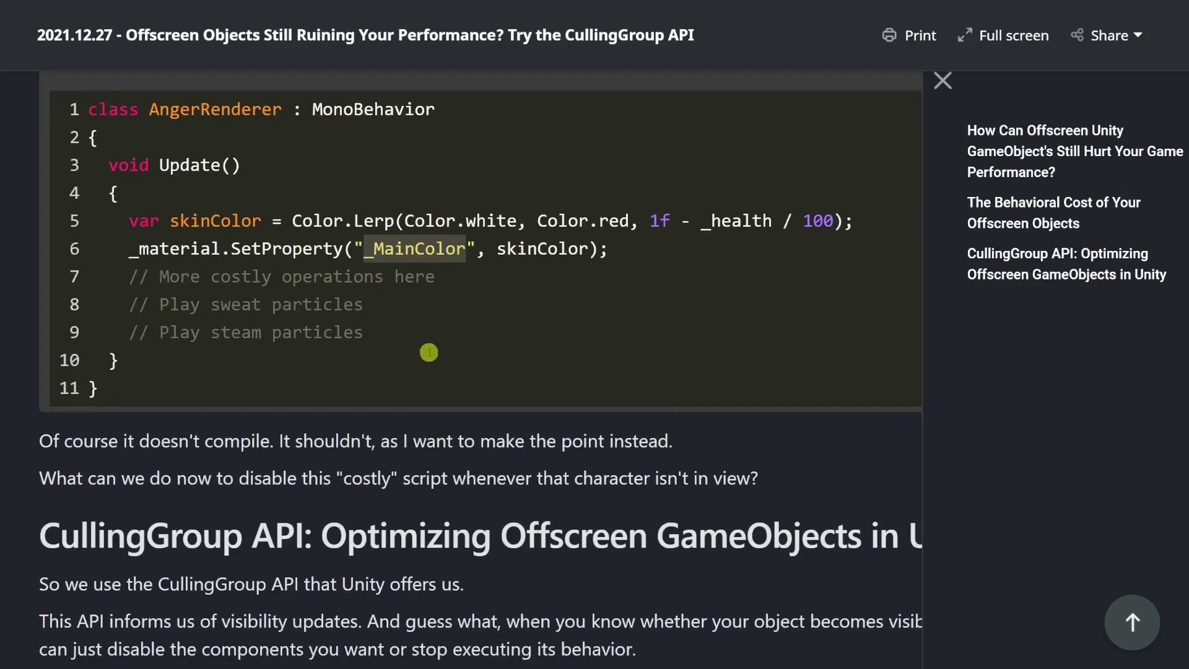
pyautogui.moveTo(428, 353); pyautogui.dragTo(131, 303)
pyautogui.click(395, 371)
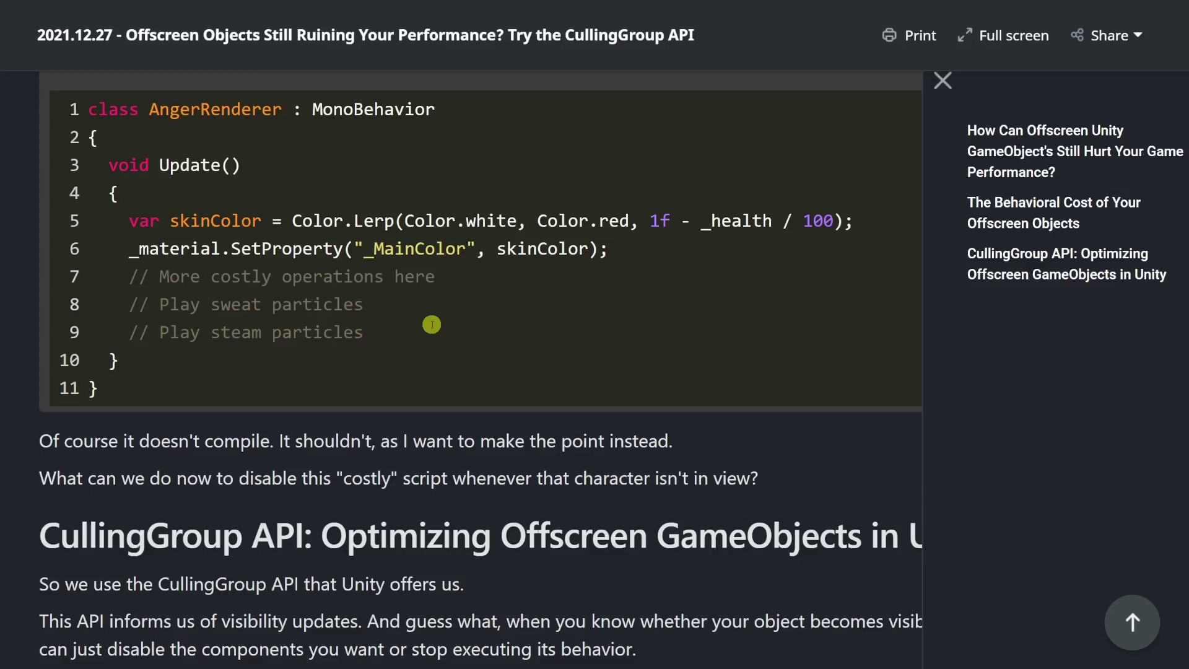
pyautogui.scroll(2, 431, 324)
pyautogui.moveTo(456, 414); pyautogui.dragTo(133, 337)
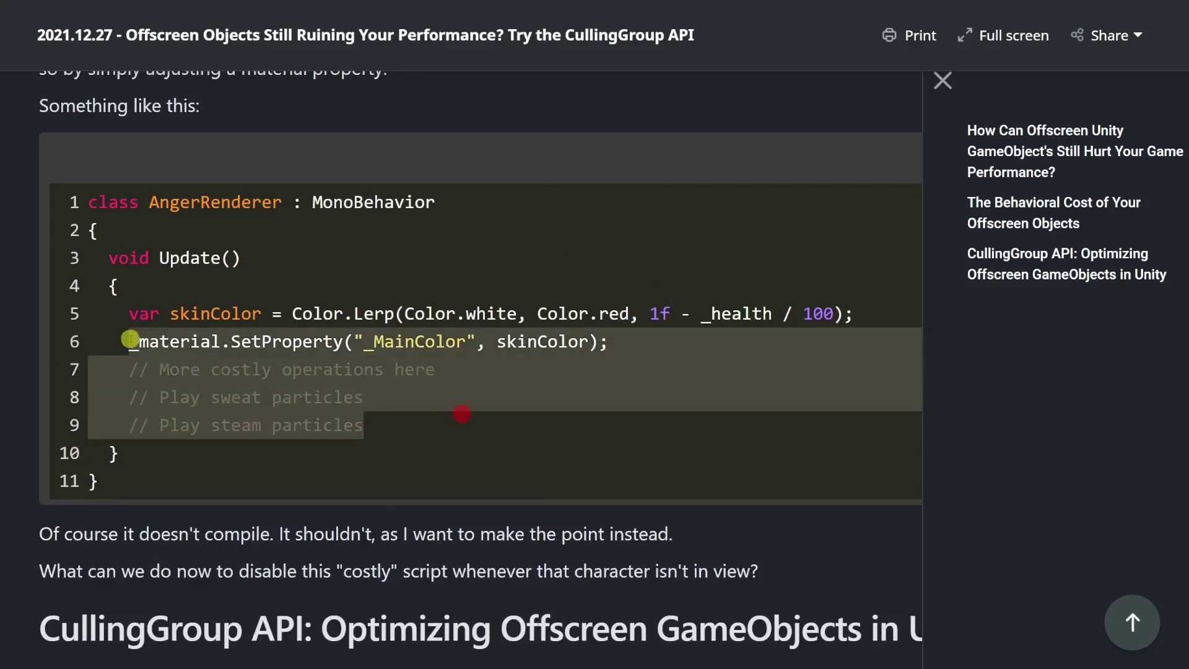
pyautogui.click(375, 351)
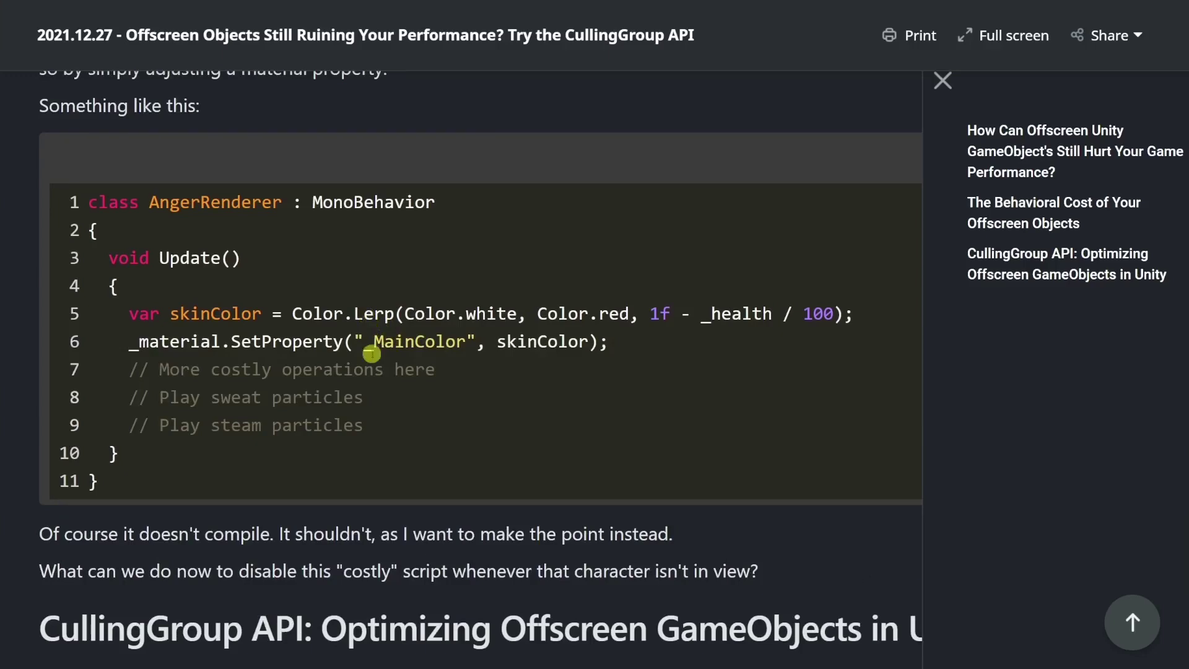
# Step: Find the CullingGroup version of AngerRenderer and highlight the target camera and bounding sphere lines in Start
pyautogui.scroll(-10, 372, 353)
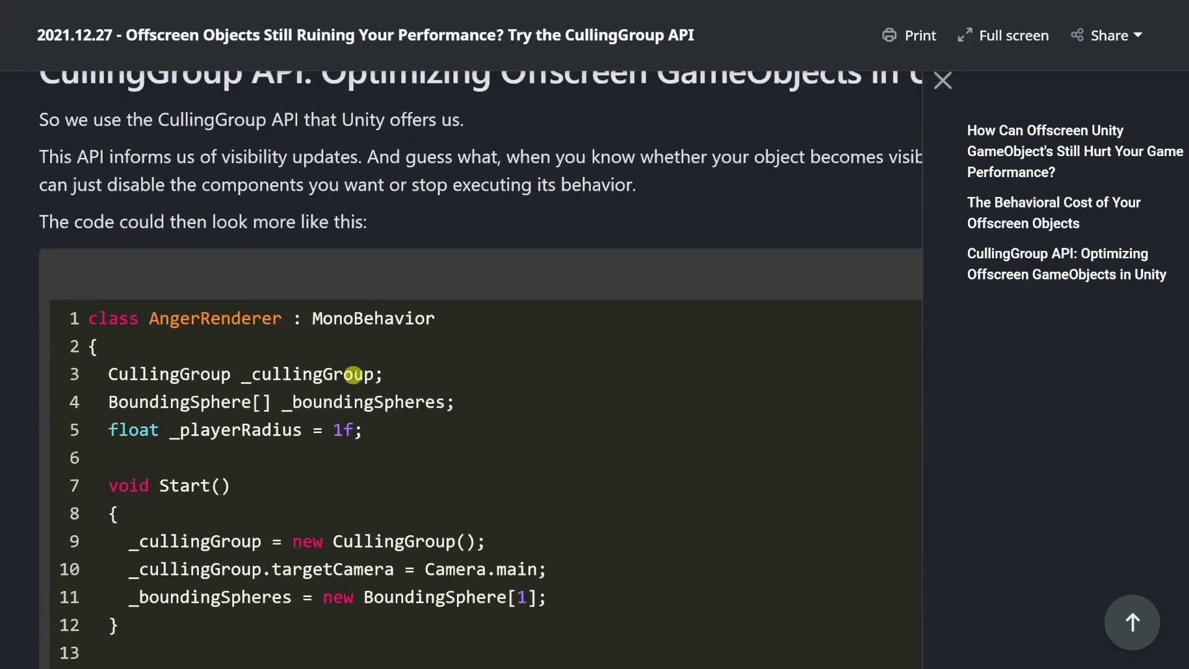
pyautogui.scroll(-1, 433, 381)
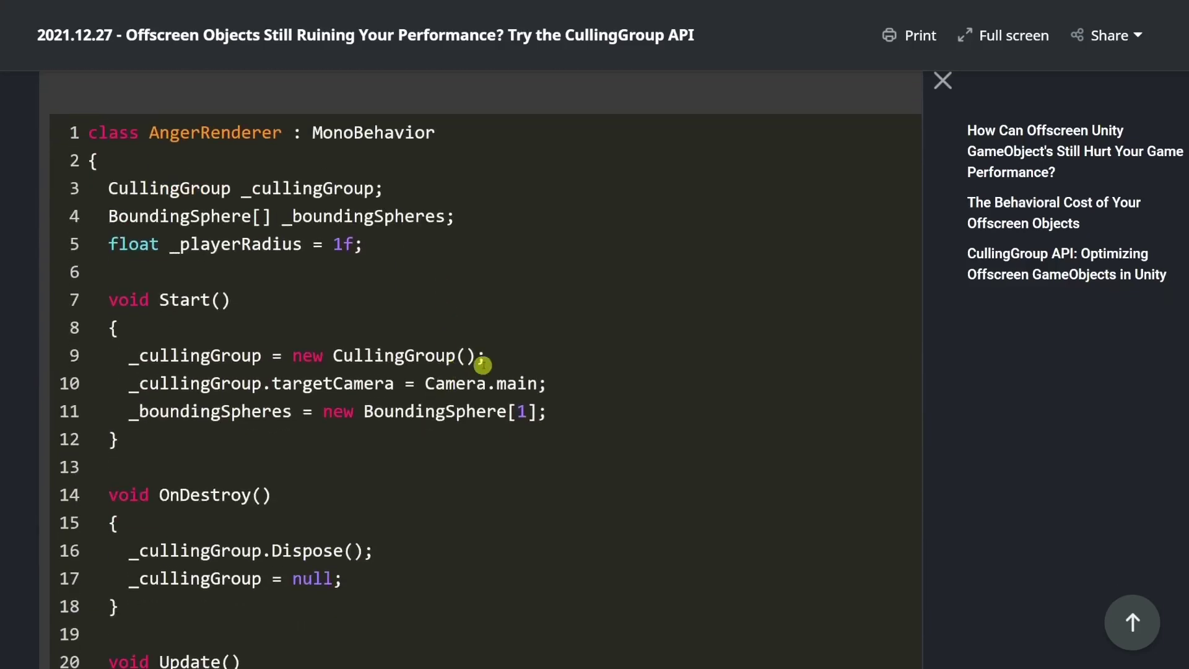
pyautogui.scroll(-1, 483, 356)
pyautogui.click(639, 308)
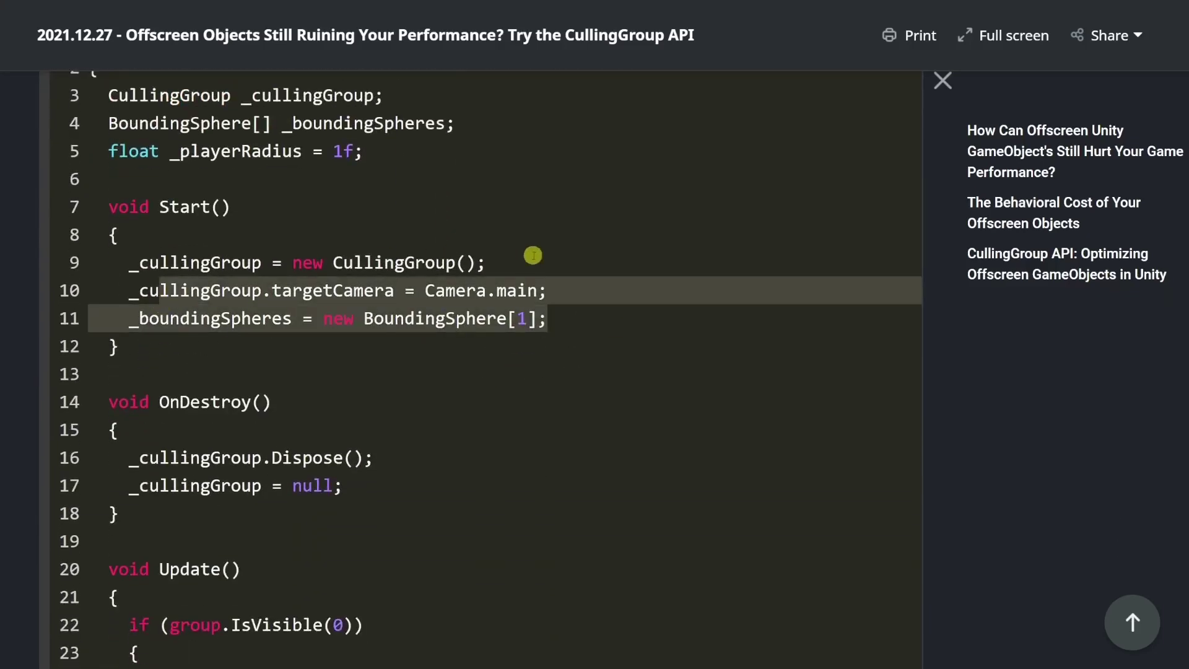
# Step: Highlight the BoundingSphere array assignment in Start, singling out the _boundingSpheres variable
pyautogui.scroll(-1, 539, 242)
pyautogui.moveTo(555, 225); pyautogui.dragTo(151, 227)
pyautogui.click(467, 277)
pyautogui.scroll(-1, 493, 282)
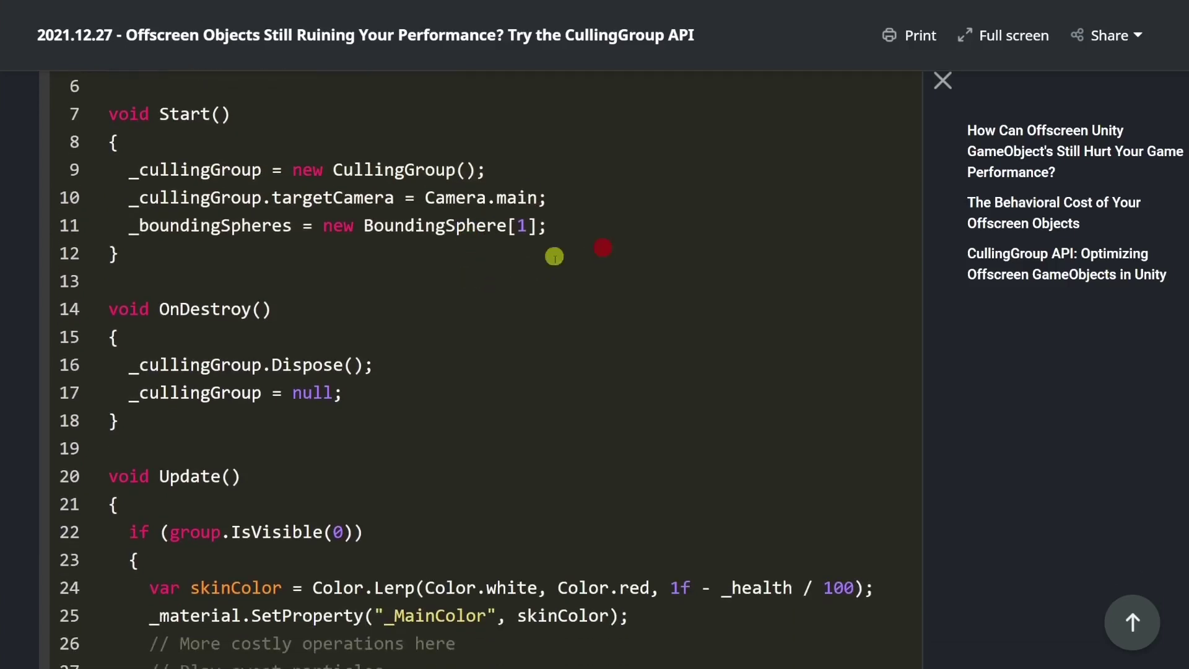
pyautogui.doubleClick(244, 226)
pyautogui.scroll(-1, 353, 331)
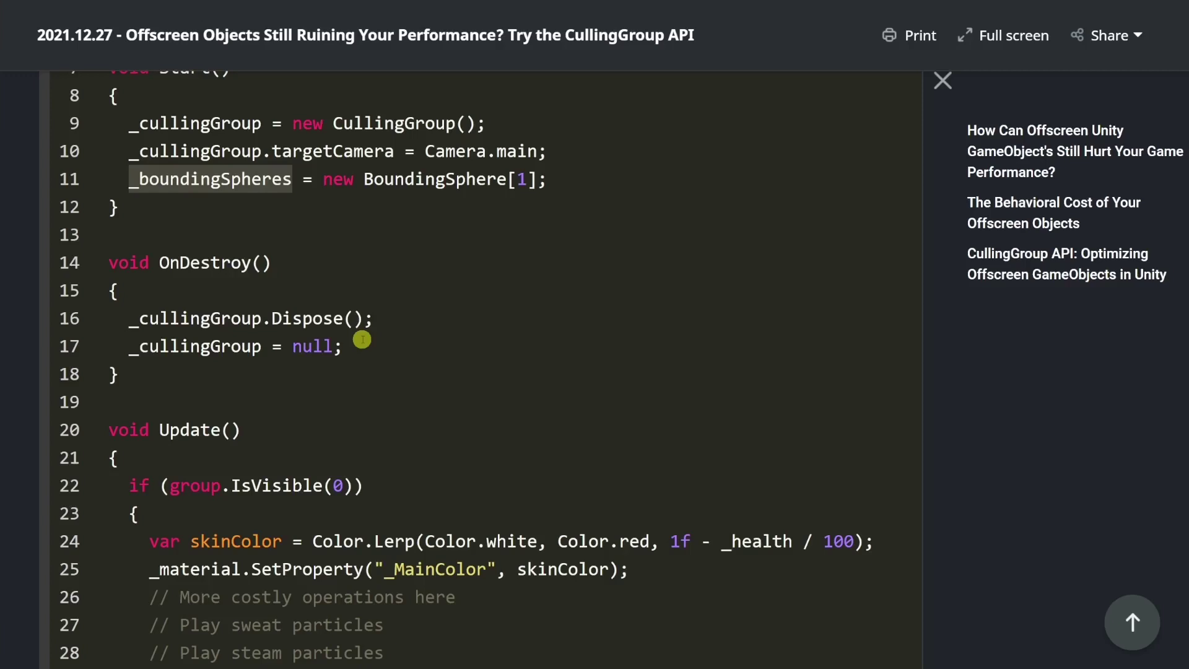
# Step: Compare the _cullingGroup variable in the SetBoundingSpheres call with the group variable in the IsVisible check in Update
pyautogui.scroll(-4, 329, 319)
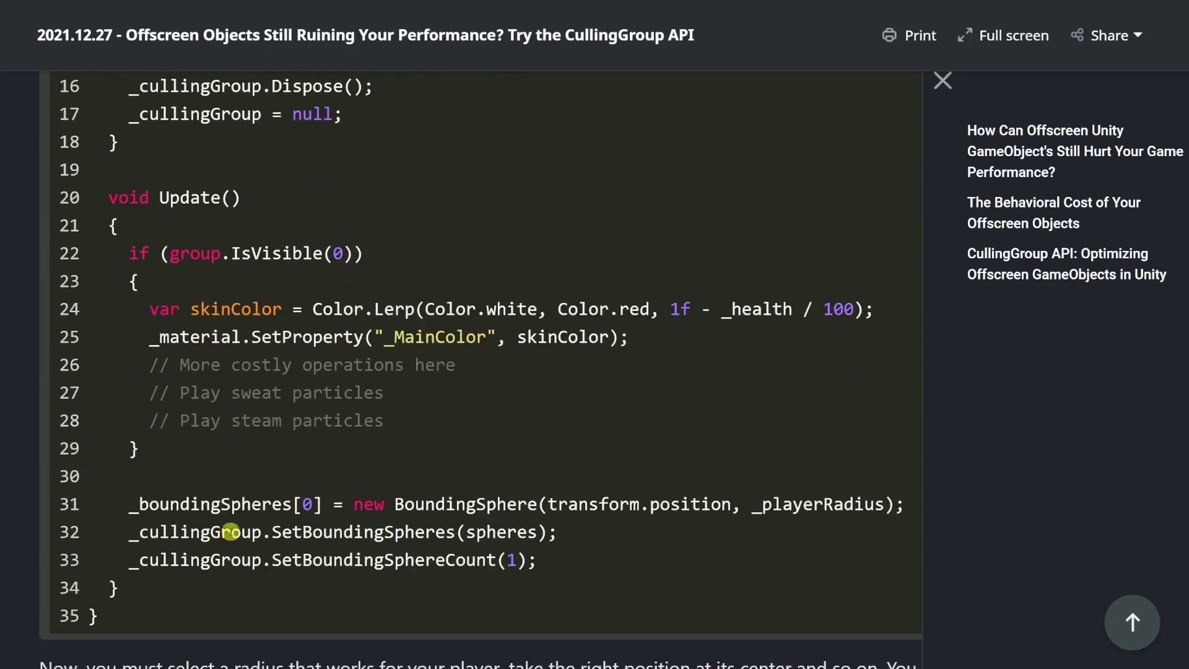
pyautogui.doubleClick(230, 531)
pyautogui.doubleClick(194, 255)
pyautogui.click(343, 428)
pyautogui.doubleClick(213, 528)
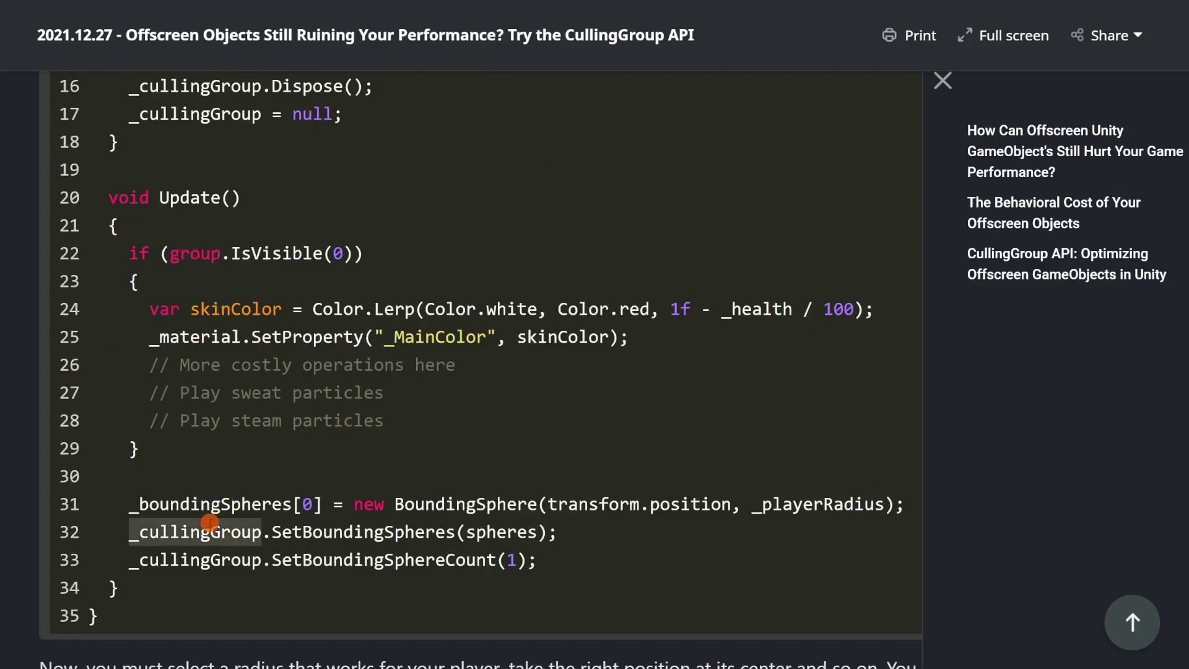
pyautogui.click(205, 259)
pyautogui.doubleClick(204, 258)
pyautogui.click(446, 438)
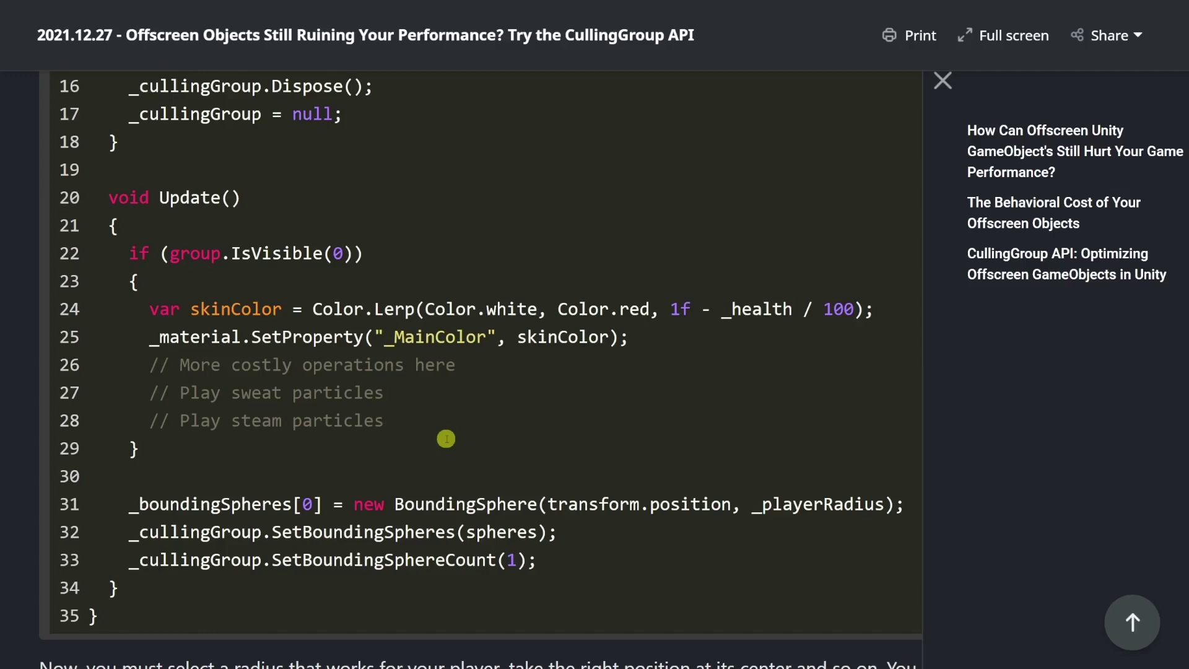
# Step: Highlight the material property call and costly particle comments inside the IsVisible block of Update
pyautogui.moveTo(446, 439); pyautogui.dragTo(155, 337)
pyautogui.click(399, 411)
pyautogui.moveTo(451, 427); pyautogui.dragTo(197, 347)
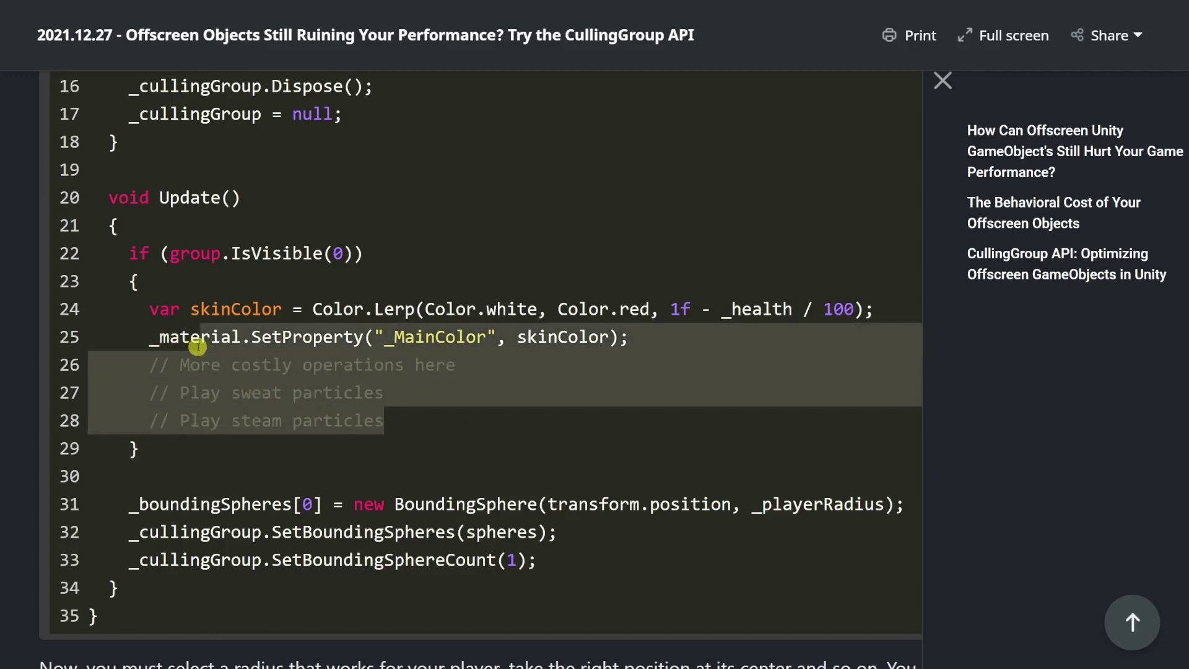
pyautogui.click(500, 399)
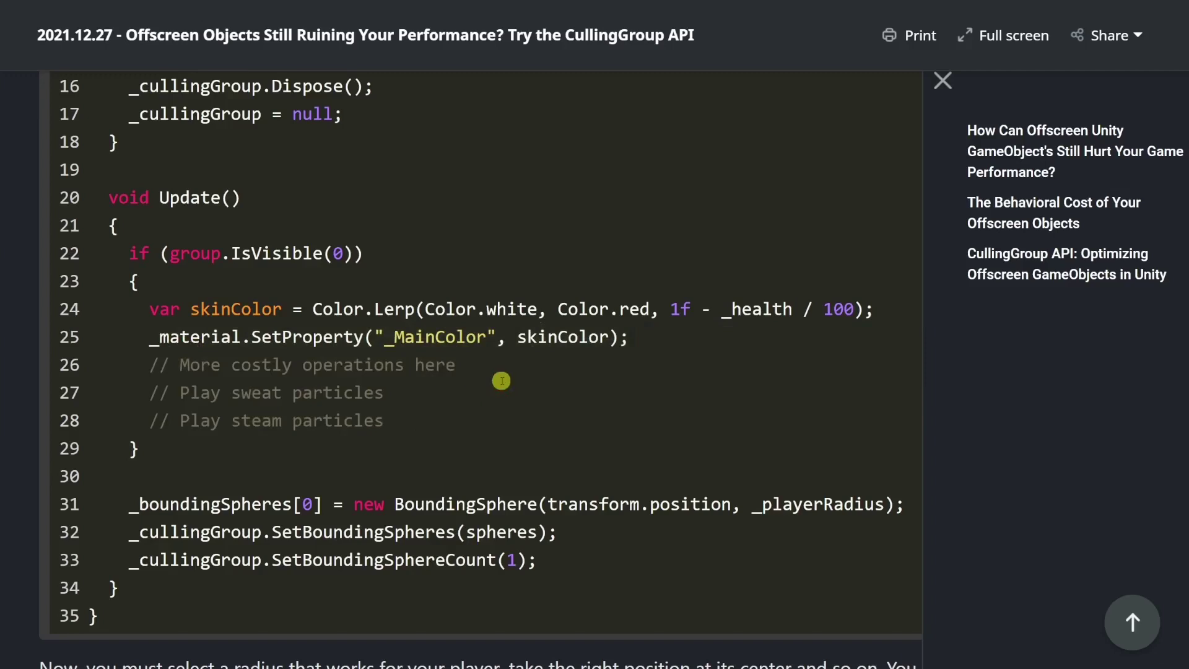
# Step: Highlight the lines at the end of Update that refresh the bounding sphere, SetBoundingSpheres and SetBoundingSphereCount
pyautogui.scroll(-2, 501, 381)
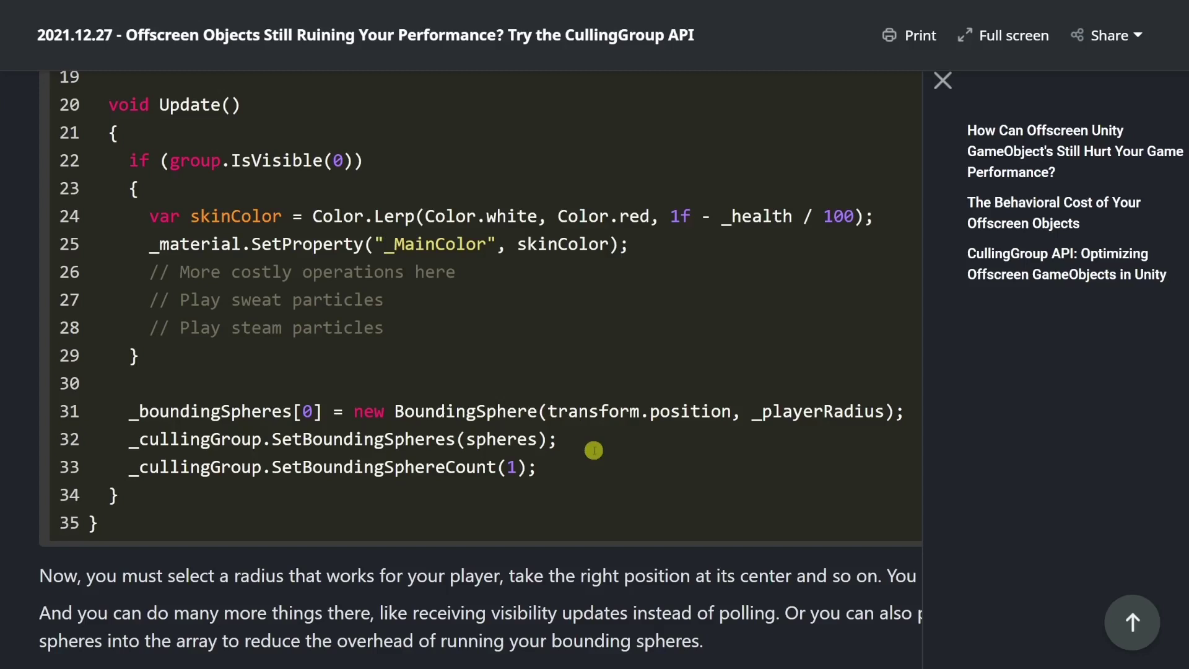
pyautogui.scroll(1, 616, 475)
pyautogui.moveTo(614, 504); pyautogui.dragTo(93, 463)
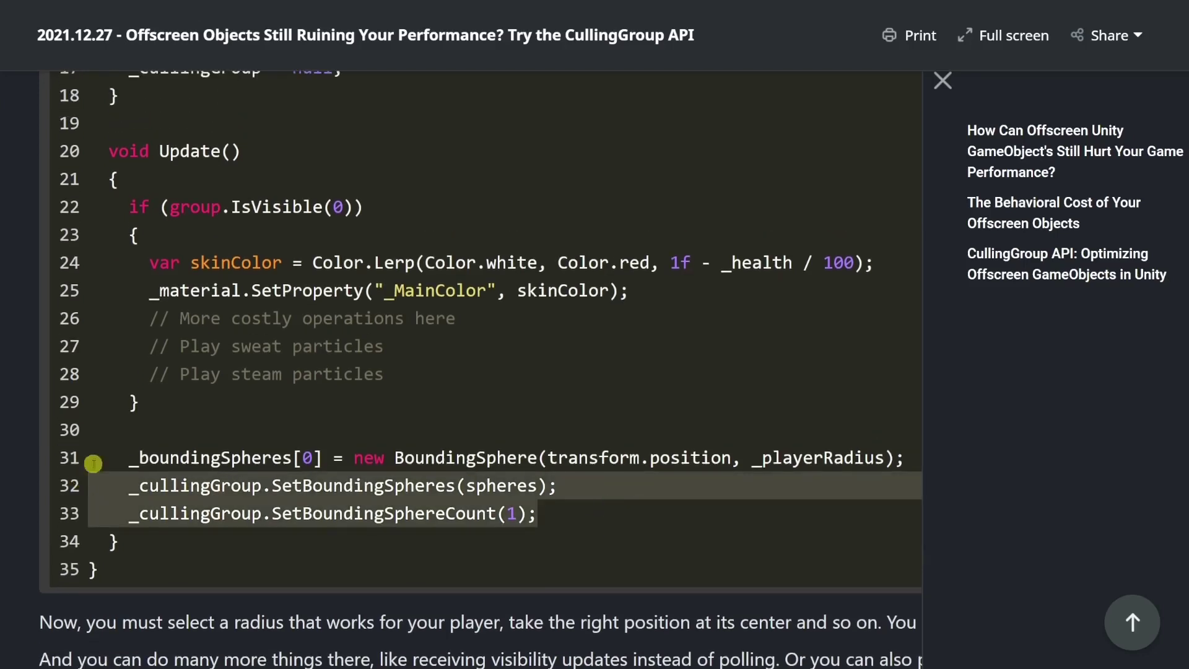
pyautogui.click(113, 462)
pyautogui.scroll(1, 539, 522)
pyautogui.moveTo(581, 570); pyautogui.dragTo(258, 504)
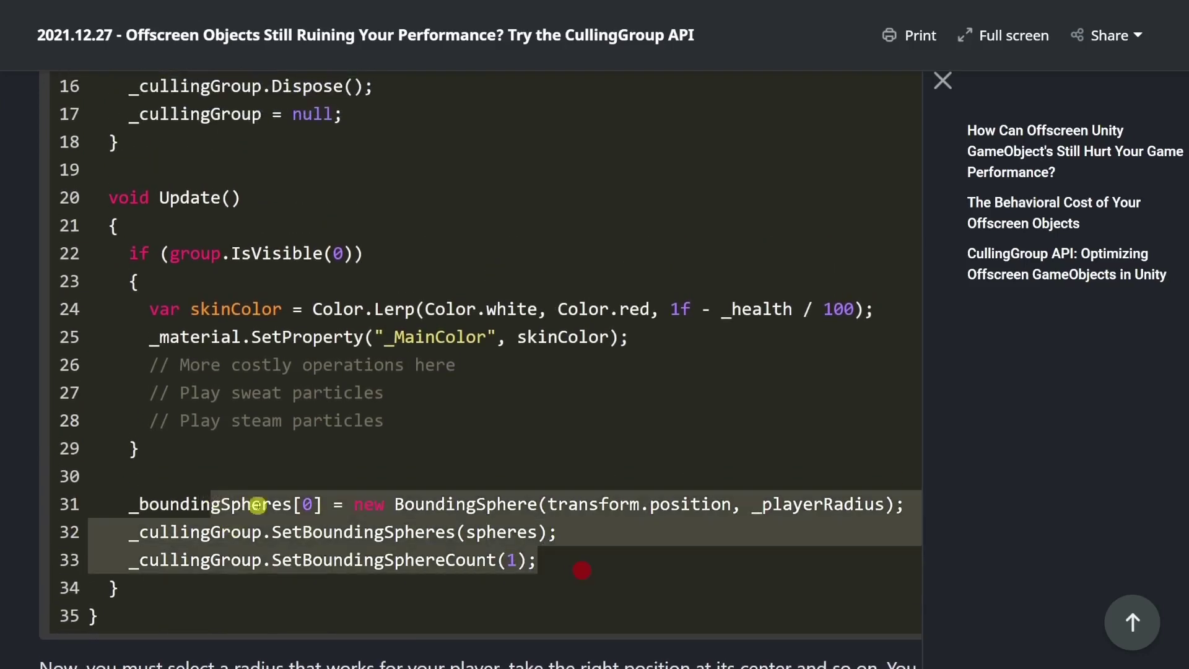
pyautogui.click(552, 581)
pyautogui.scroll(-1, 553, 583)
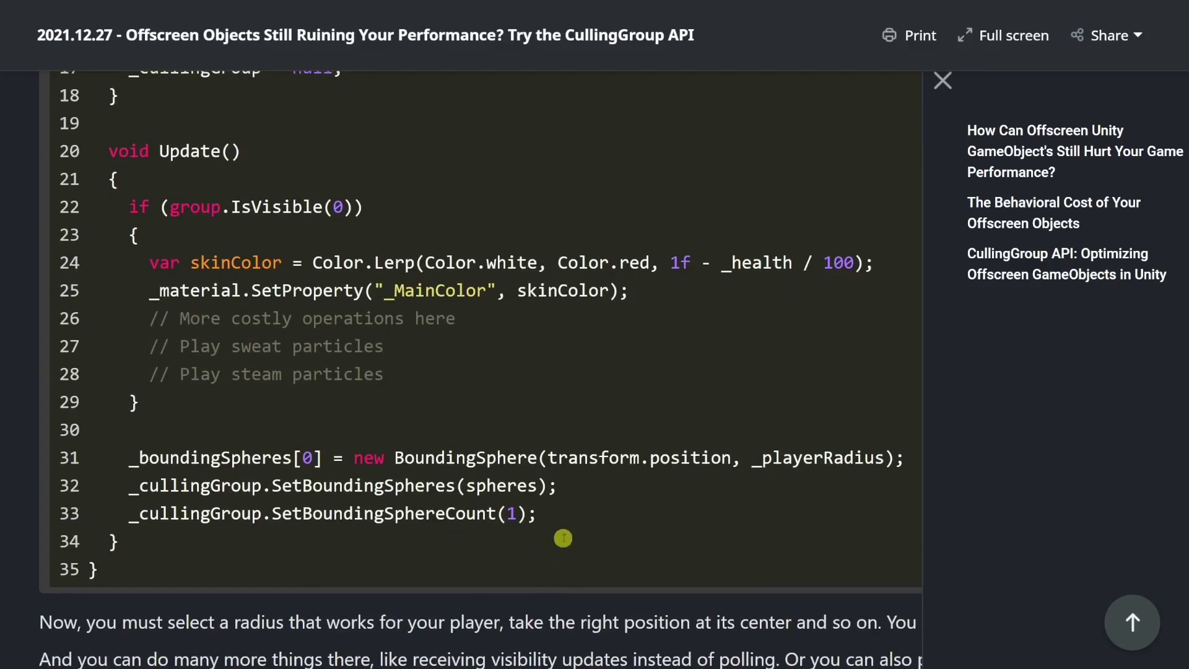
# Step: Review the CullingGroup script from Update back through OnDestroy to the Start setup and field declarations
pyautogui.scroll(3, 563, 536)
pyautogui.scroll(2, 511, 526)
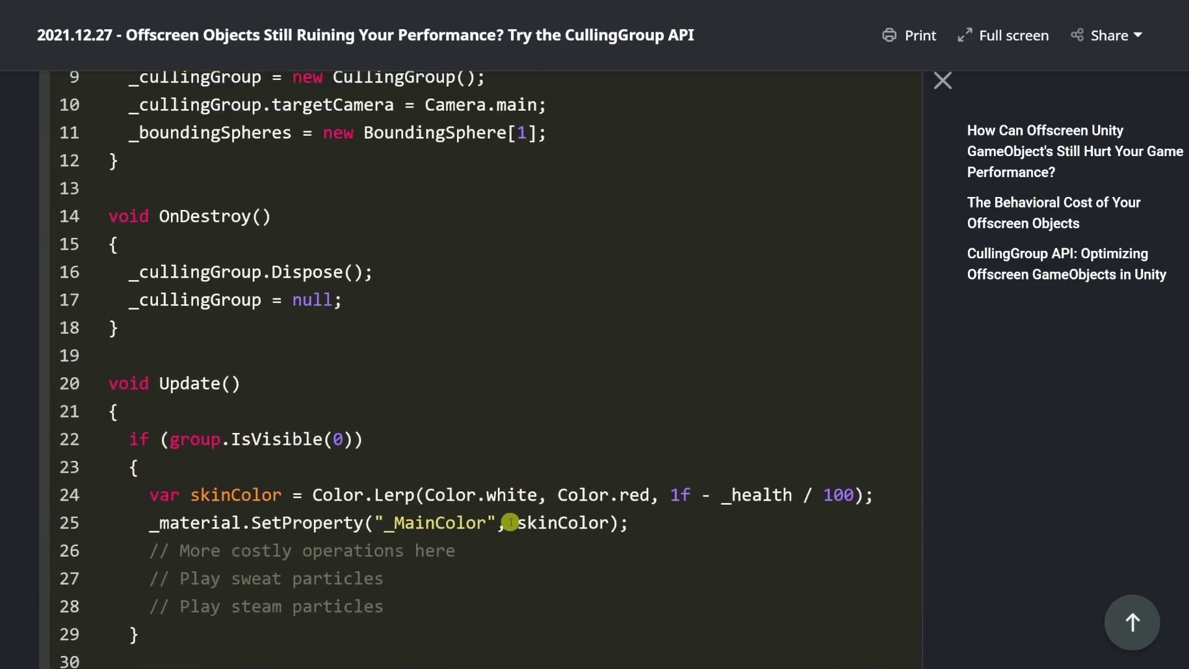
pyautogui.scroll(2, 532, 533)
pyautogui.scroll(-1, 552, 544)
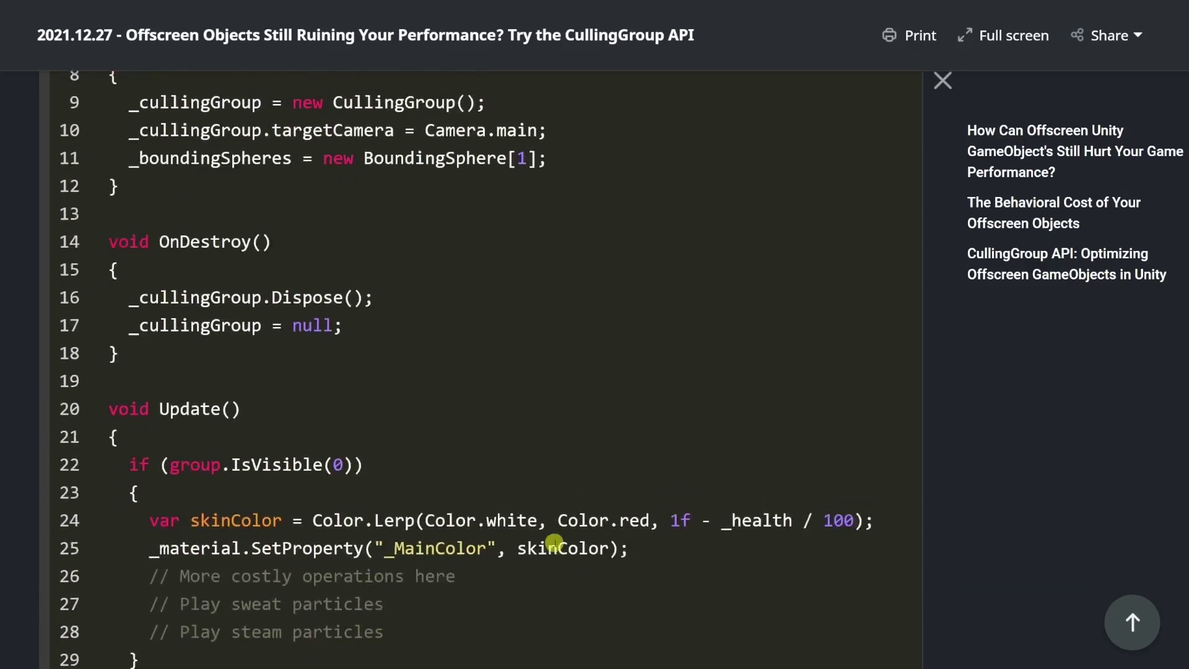
pyautogui.scroll(2, 561, 537)
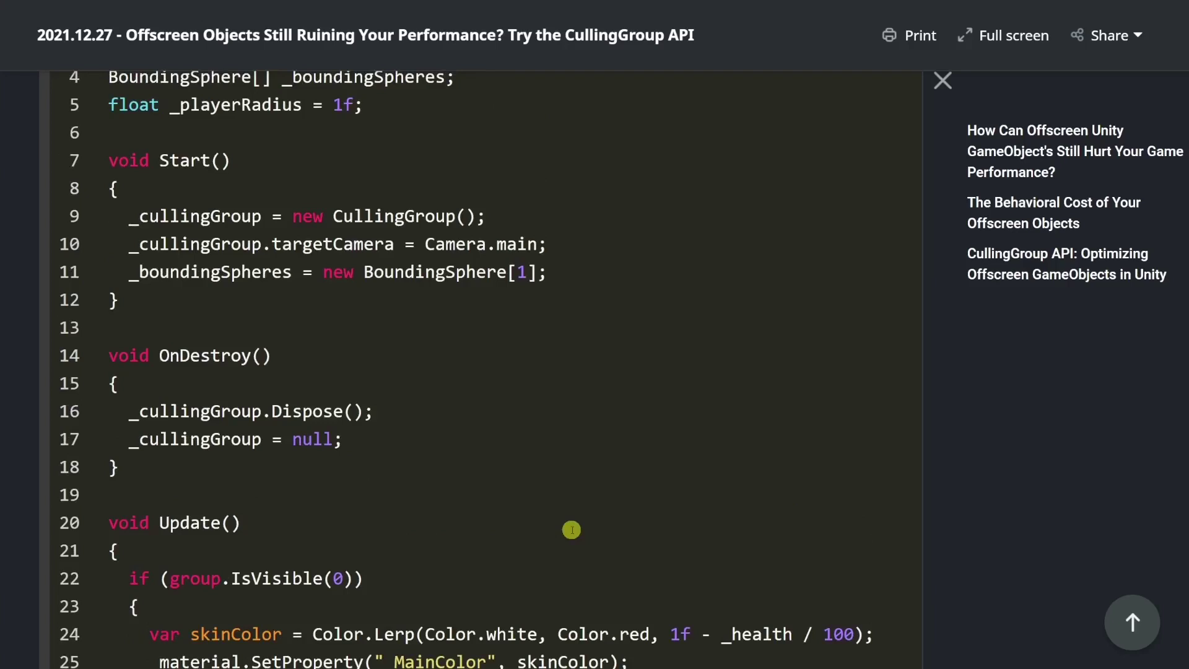
pyautogui.scroll(1, 571, 530)
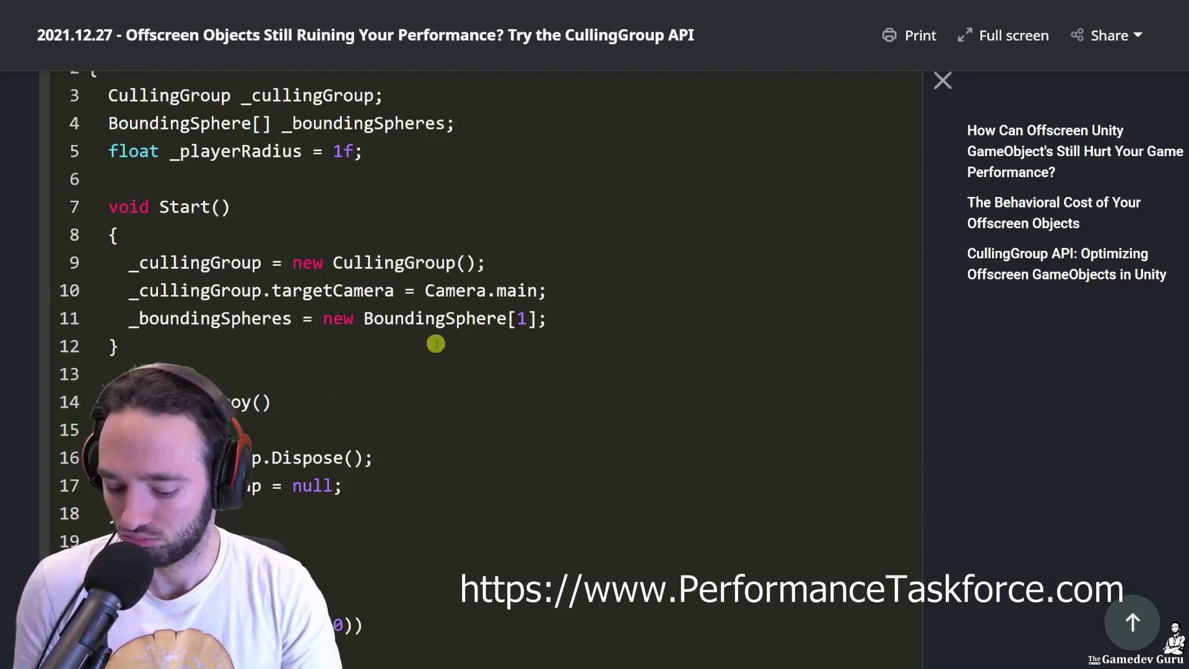
# Step: Switch to the Unity editor and view the outdoor platform with the railing and tower in the Example_01 scene
pyautogui.hotkey('alt', 'Tab')
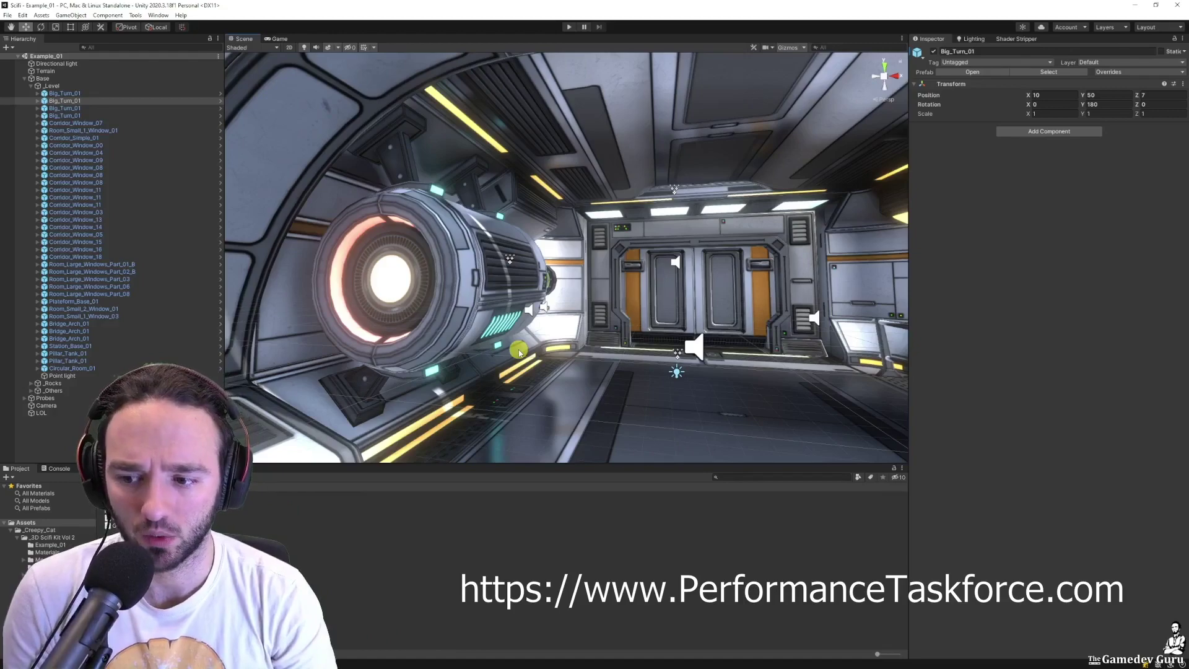
pyautogui.moveTo(519, 352); pyautogui.dragTo(831, 364, button='right')
pyautogui.press('w')
pyautogui.press('w')
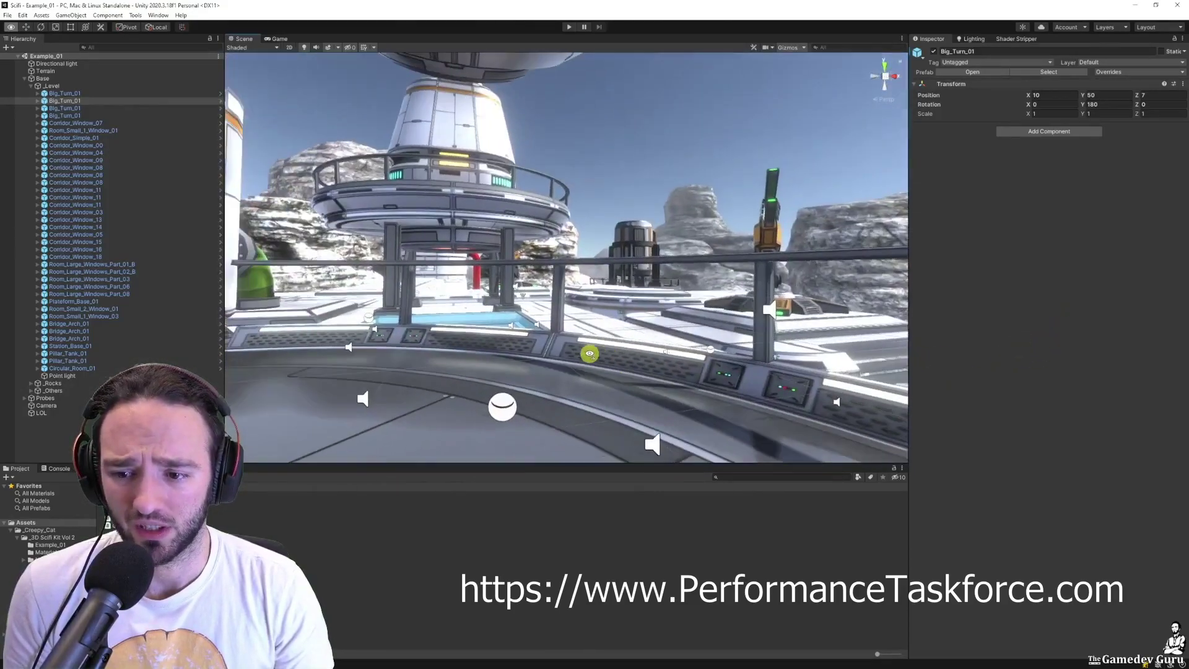